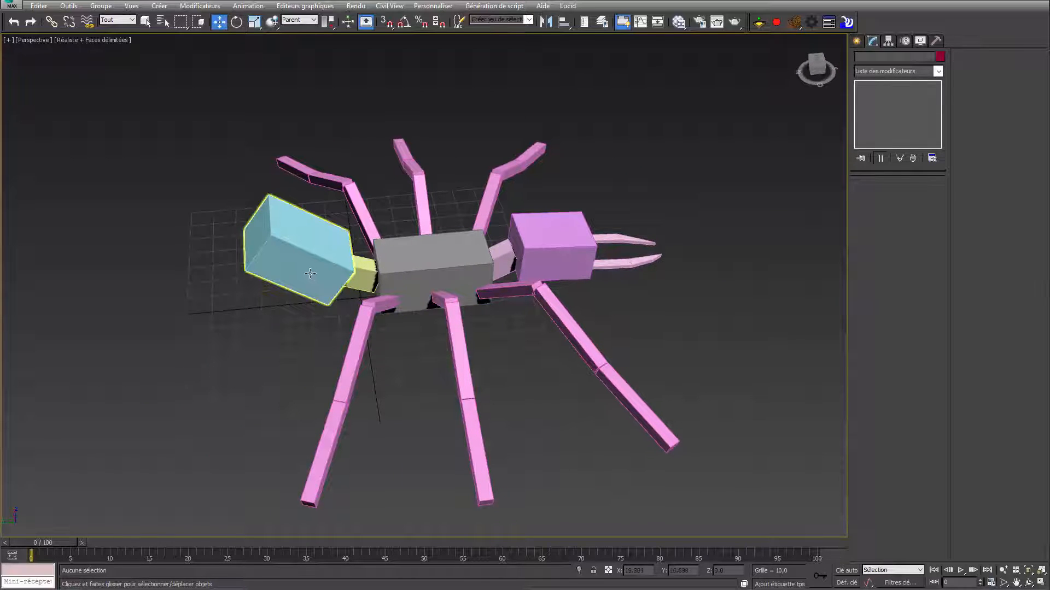
# Step: Open the recent scene file abas6p05_2013.max without saving changes to the blocky ant scene
pyautogui.keyDown('alt'); pyautogui.moveTo(547, 246); pyautogui.dragTo(484, 234, button='middle'); pyautogui.keyUp('alt')
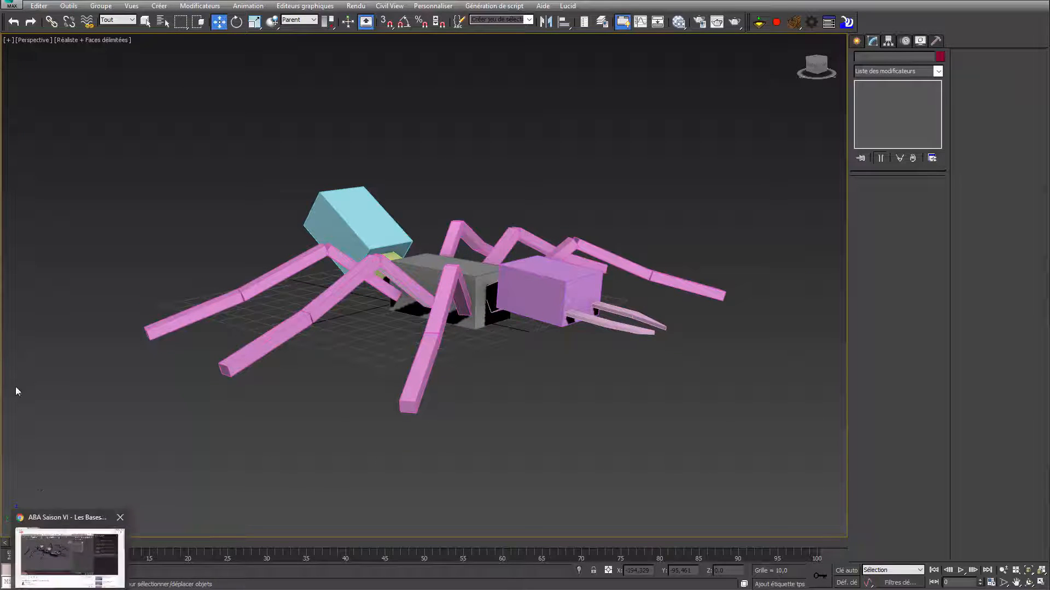
pyautogui.click(20, 3)
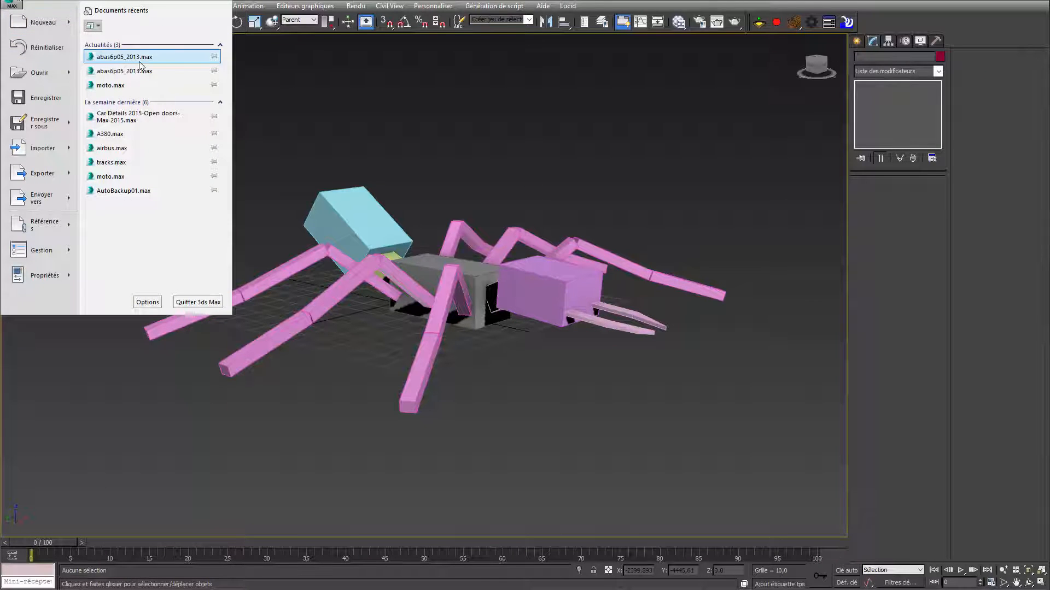
pyautogui.click(147, 57)
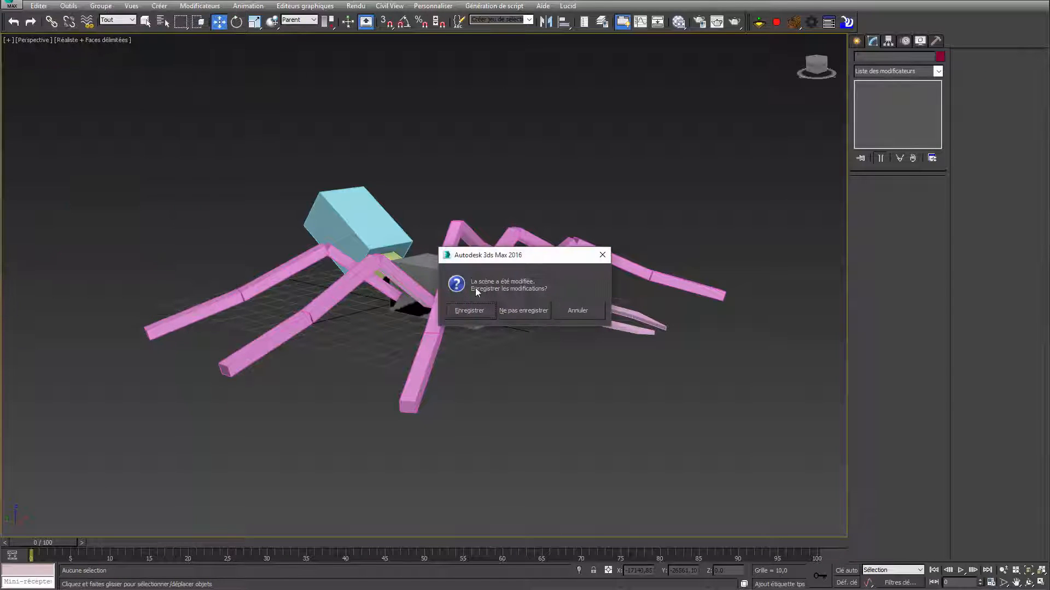
pyautogui.click(530, 307)
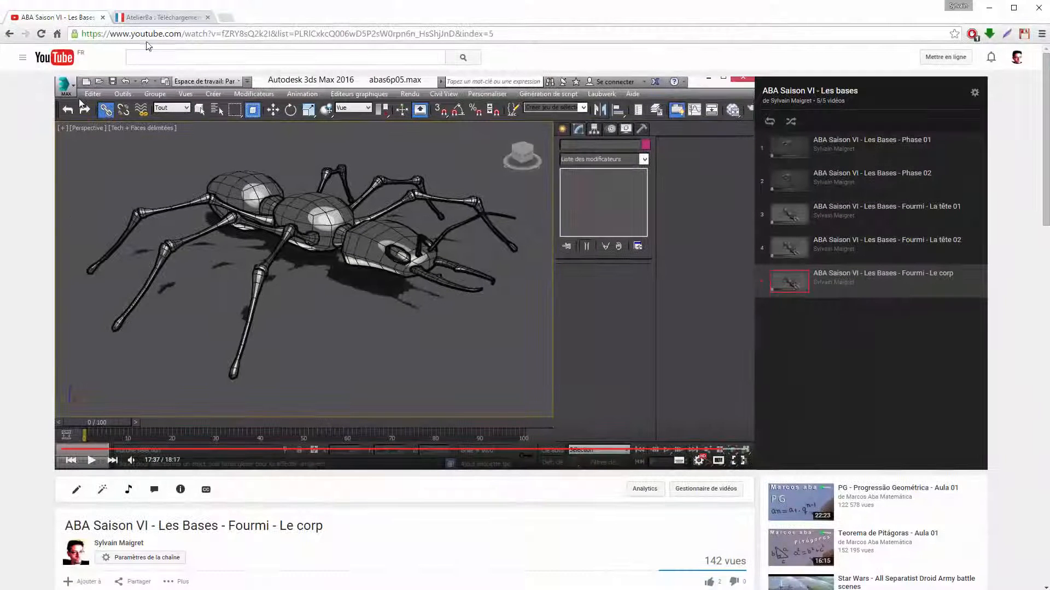
# Step: In Chrome, copy the word "atelierba" from the address of the AtelierBa download page
pyautogui.click(166, 18)
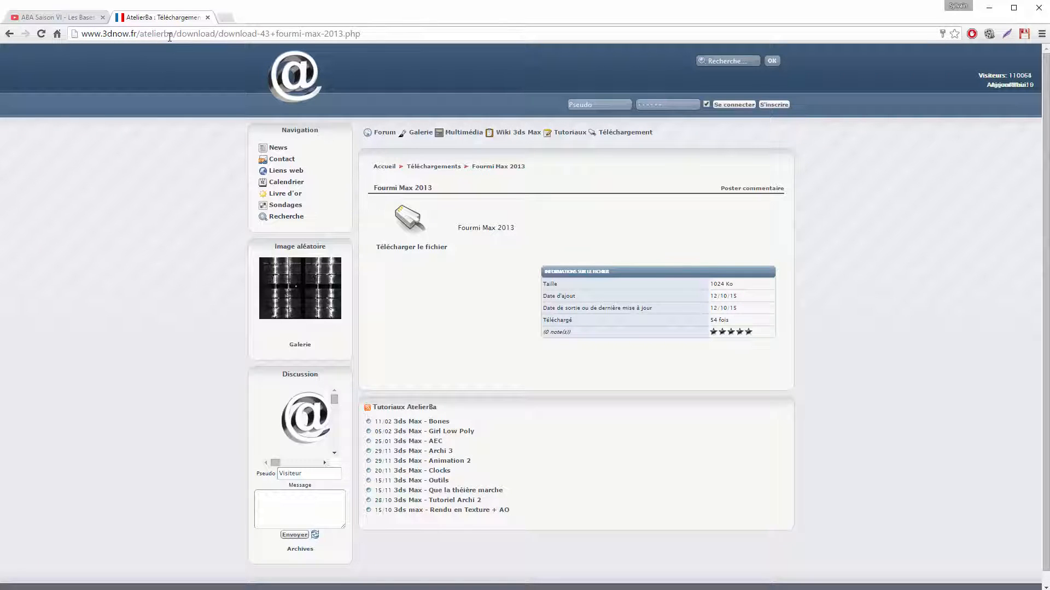
pyautogui.doubleClick(157, 36)
pyautogui.hotkey('ctrl', 'c')
pyautogui.rightClick(157, 36)
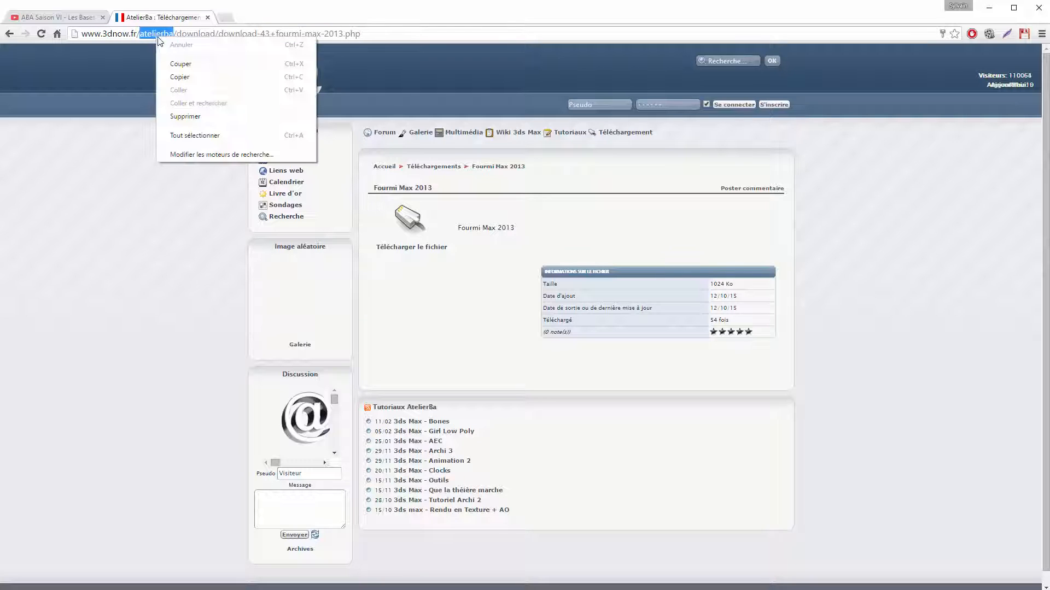
pyautogui.click(182, 85)
# Step: Look up the copied word "atelierba" in a new browser tab and go to the site's Téléchargement page
pyautogui.click(225, 17)
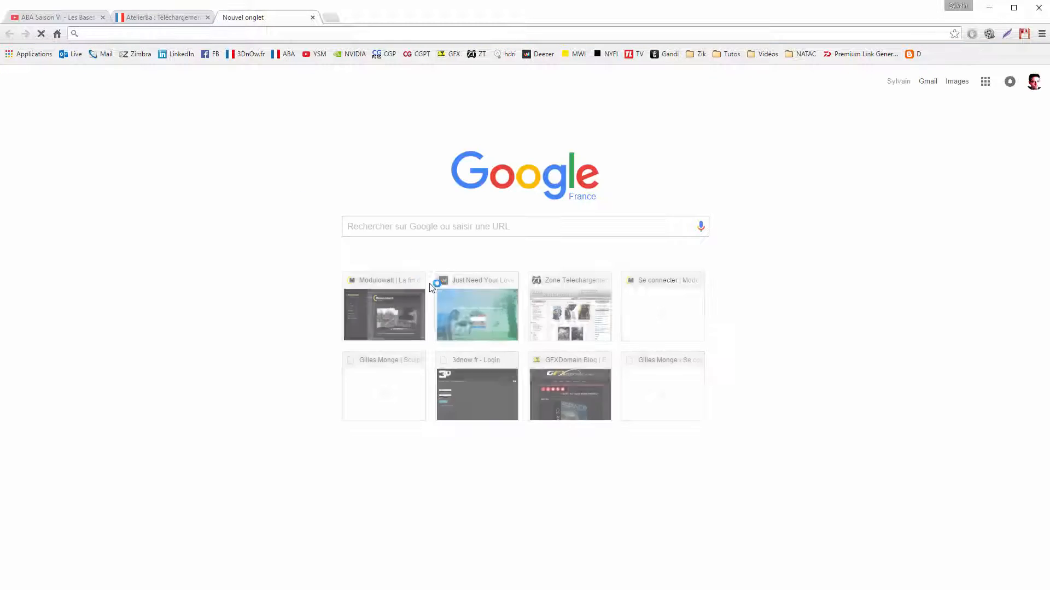
pyautogui.rightClick(508, 228)
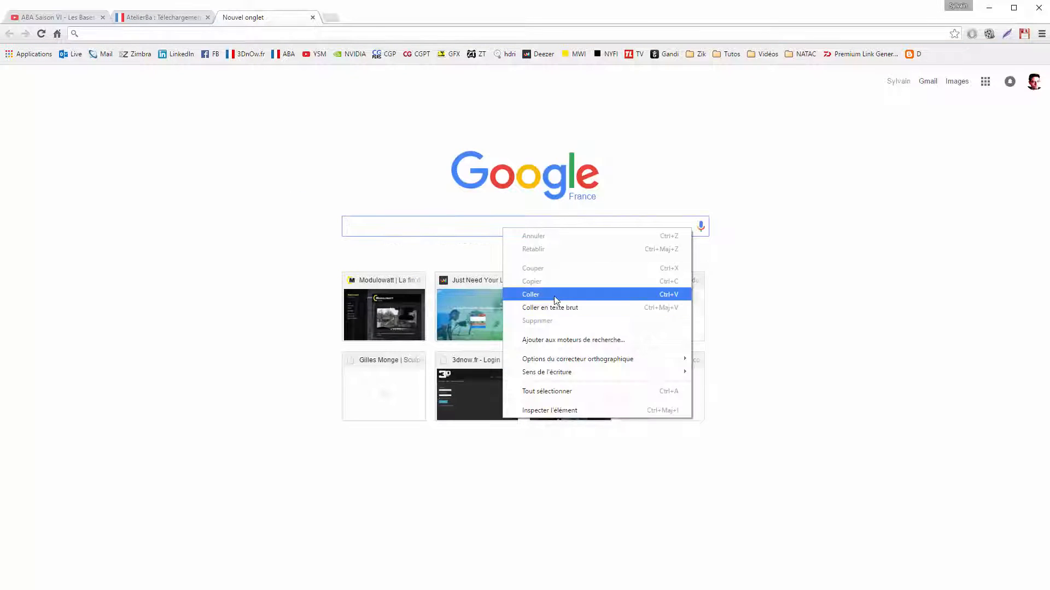
pyautogui.click(555, 294)
pyautogui.press('Return')
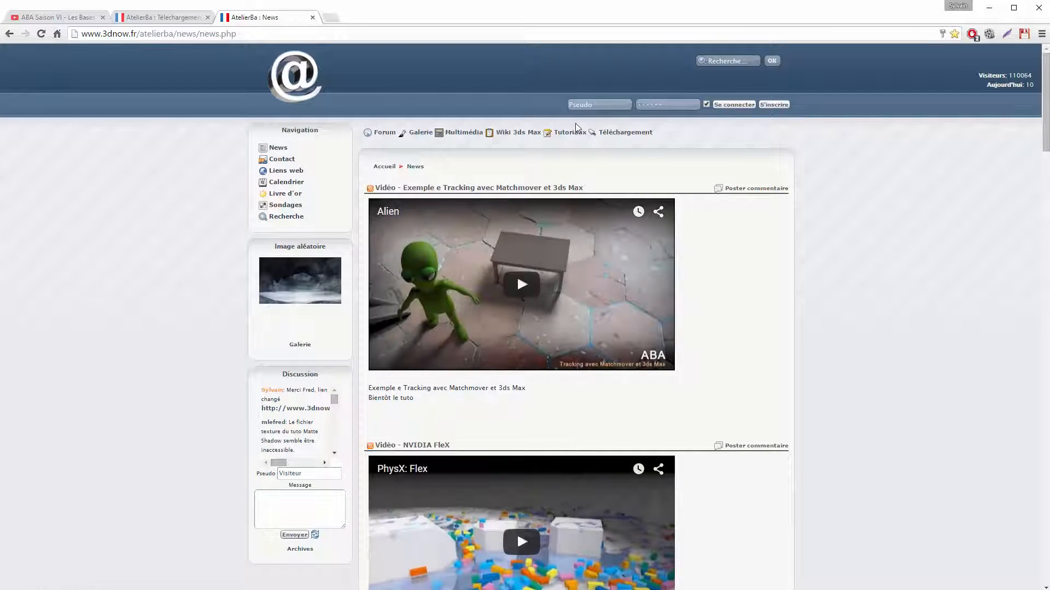
pyautogui.click(627, 133)
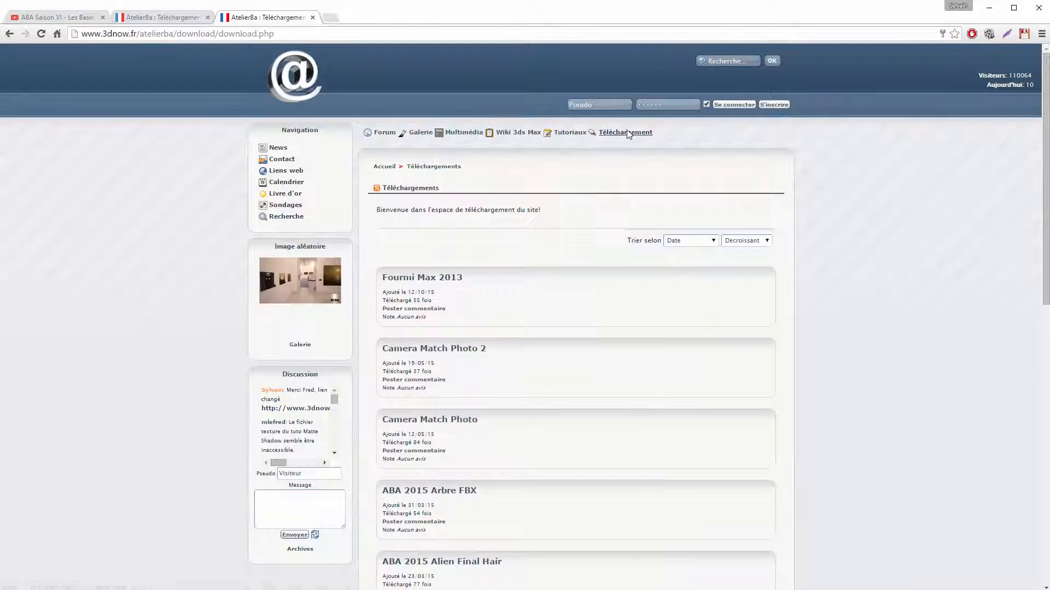
# Step: Look over the Fourmi Max 2013 page, the list of available downloads and the discussion messages
pyautogui.click(438, 278)
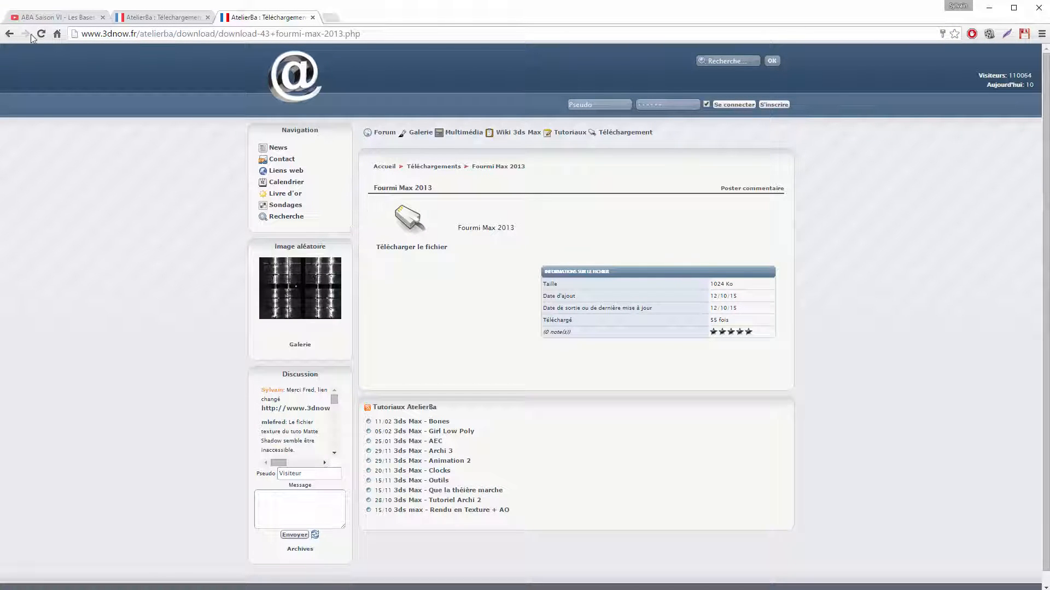
pyautogui.click(9, 34)
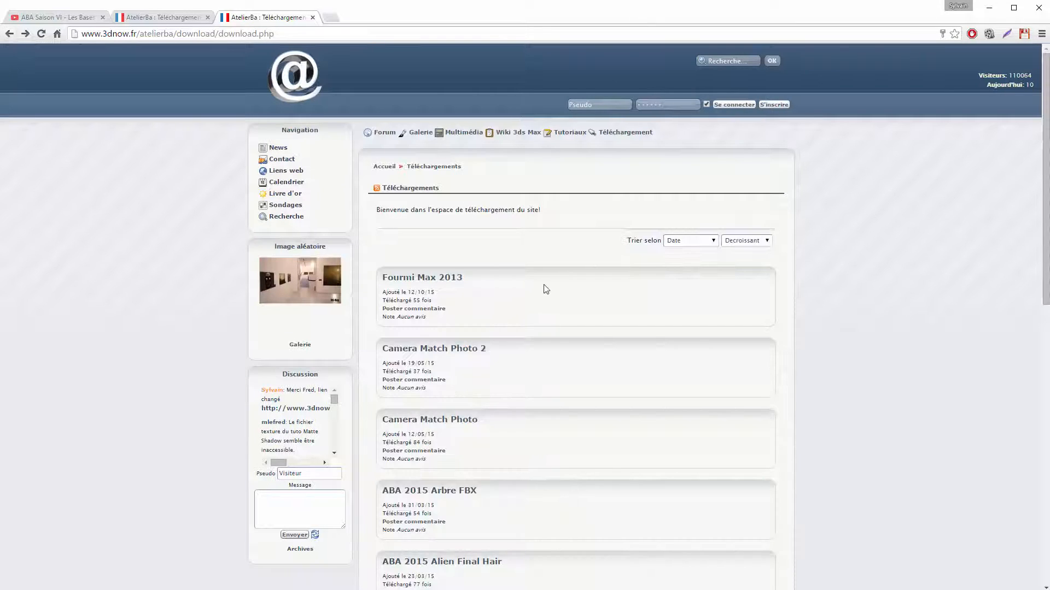
pyautogui.scroll(-8, 545, 289)
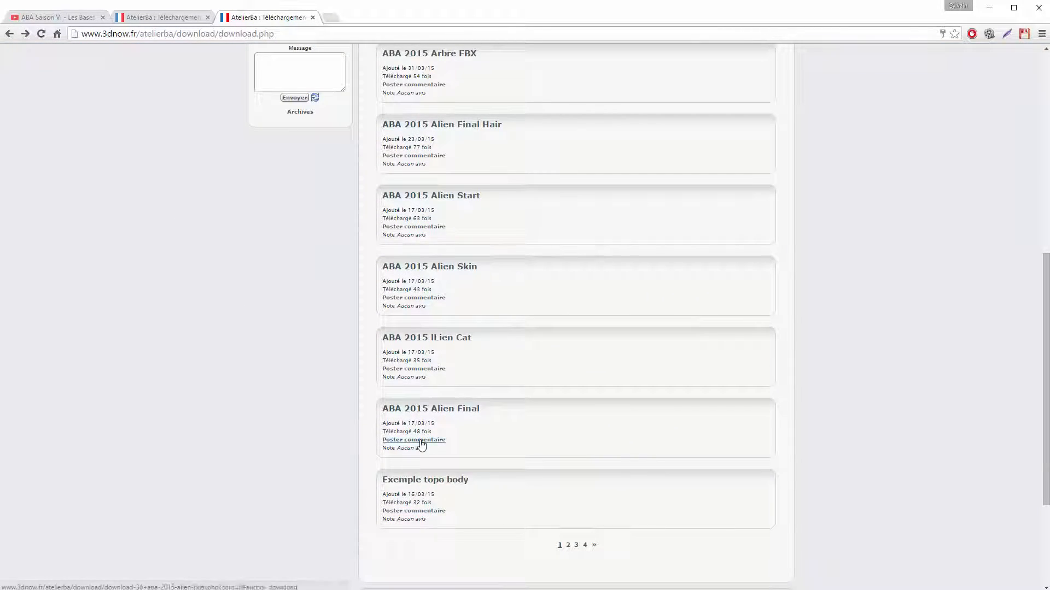
pyautogui.scroll(8, 421, 441)
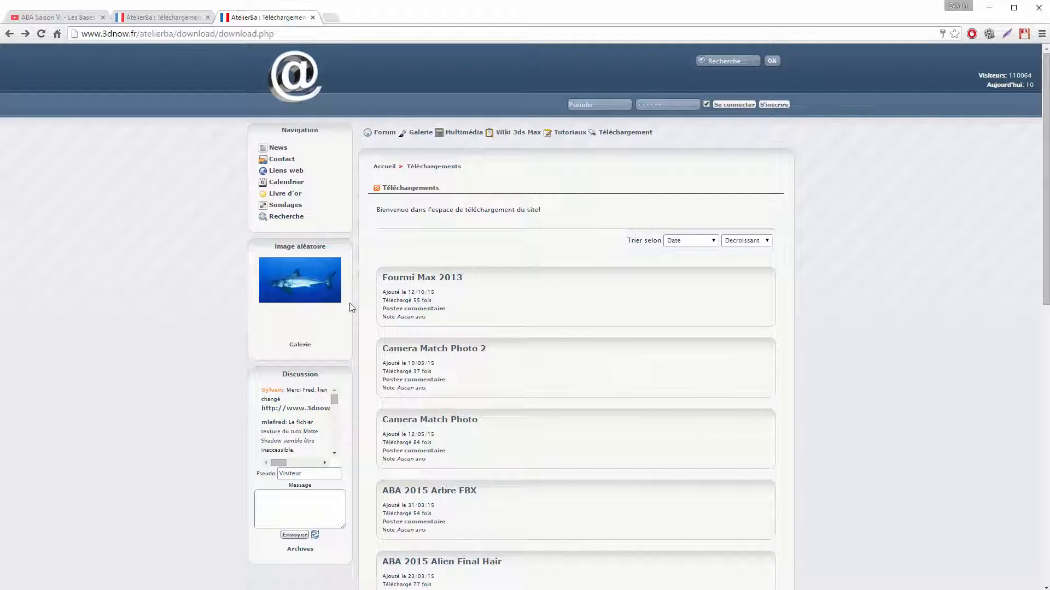
pyautogui.scroll(-3, 298, 426)
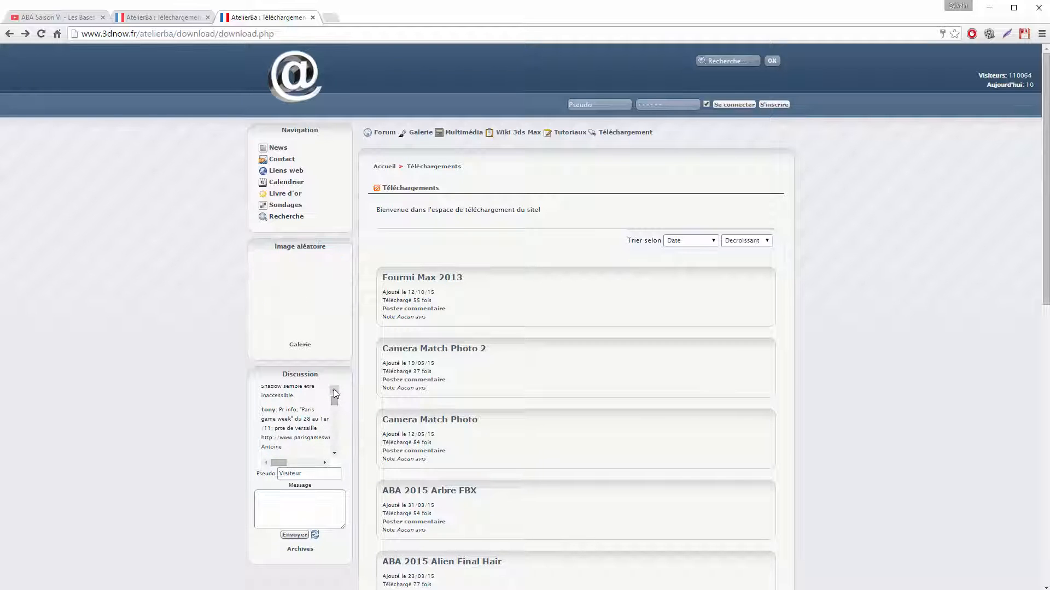
pyautogui.scroll(2, 334, 395)
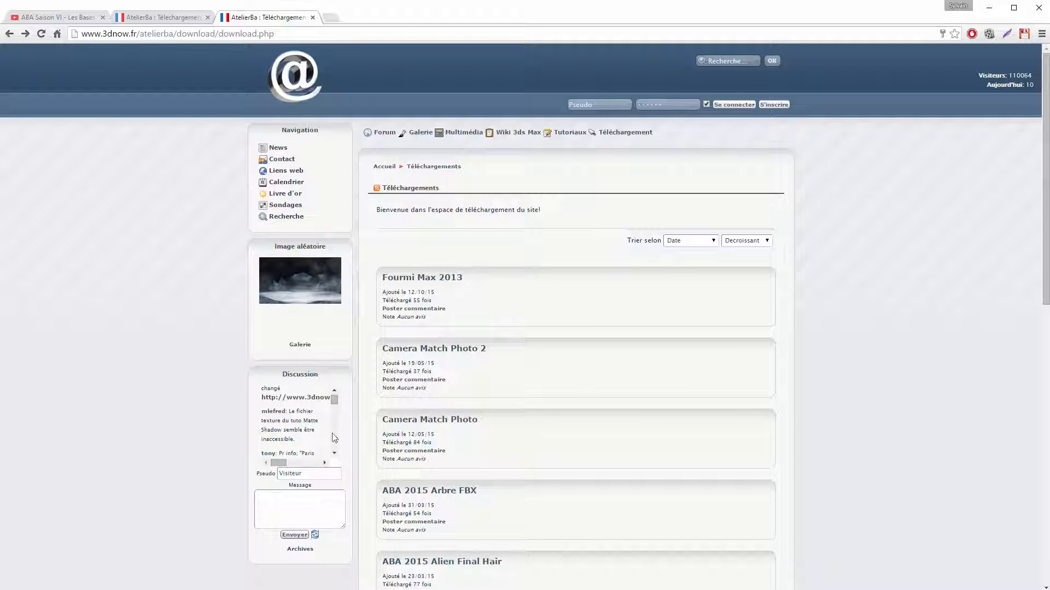
pyautogui.click(334, 391)
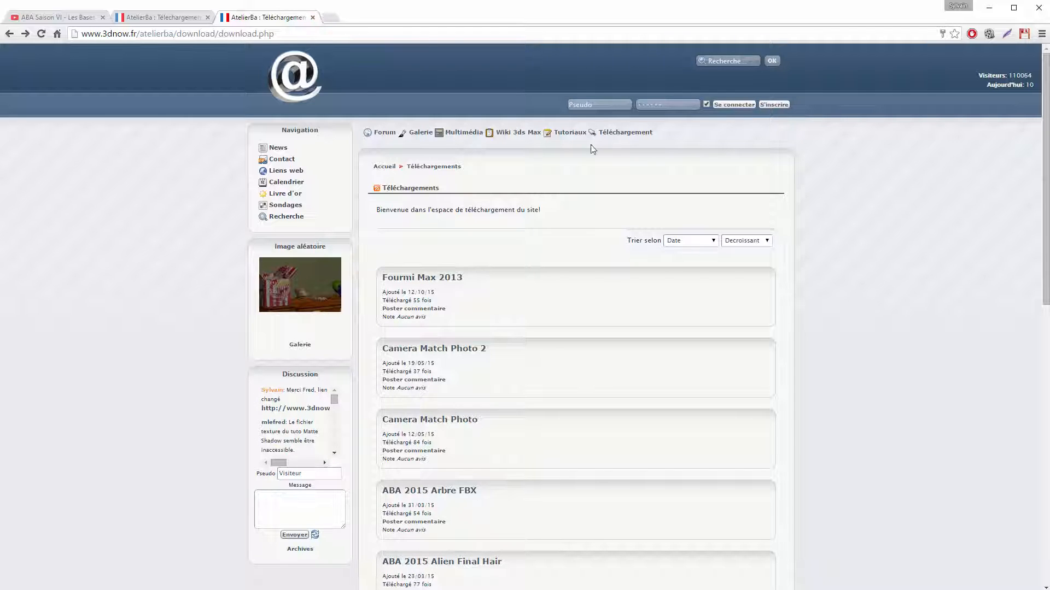
# Step: Download the Fourmi Max 2013 file and open the downloaded abas6p05_2013 (1).max in 3ds Max
pyautogui.click(424, 279)
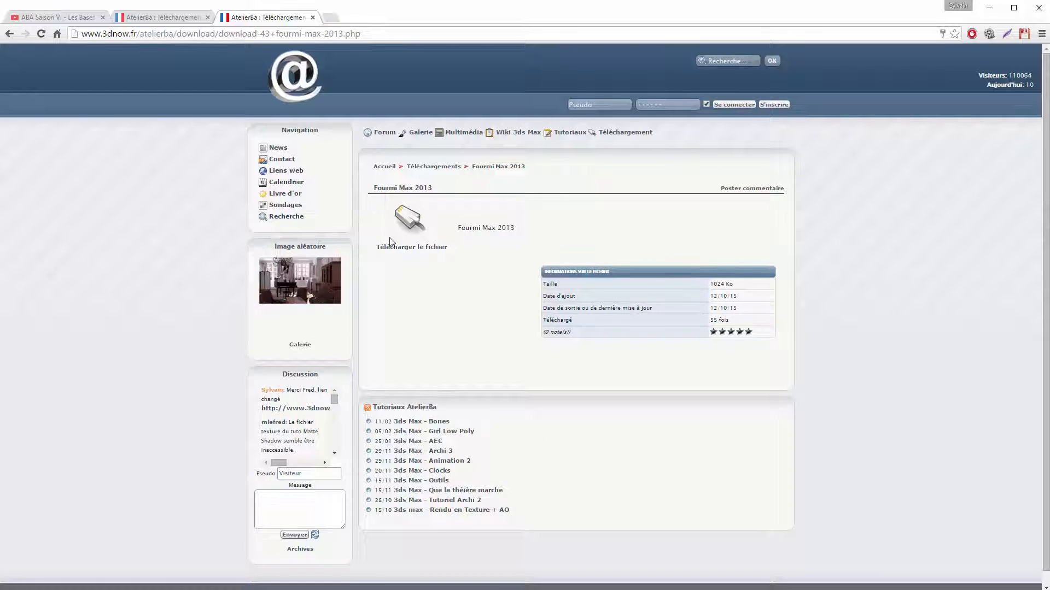
pyautogui.click(424, 249)
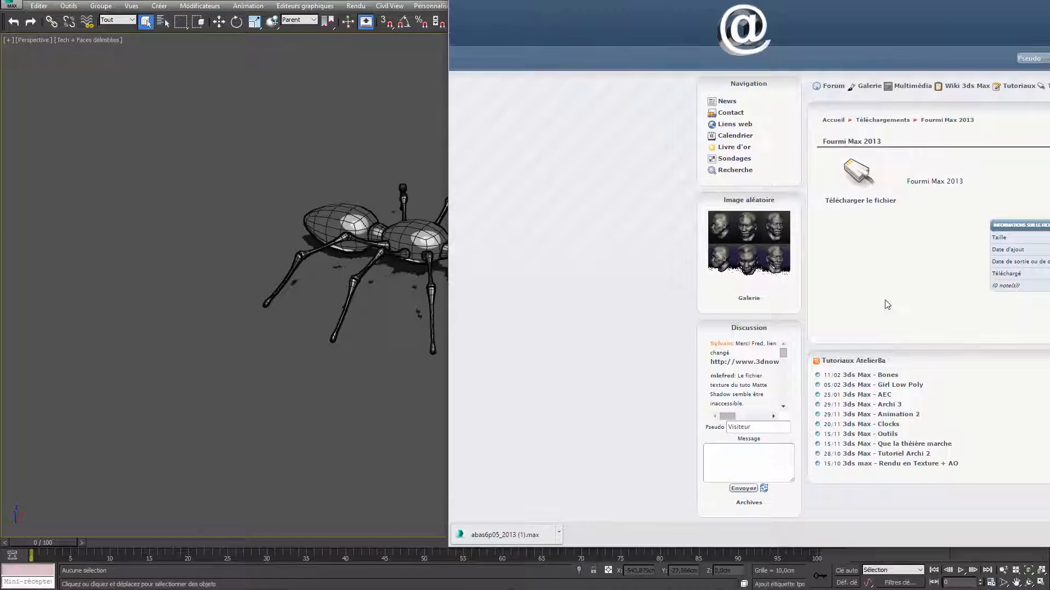
pyautogui.moveTo(507, 536); pyautogui.dragTo(414, 388)
pyautogui.moveTo(265, 380); pyautogui.dragTo(265, 380)
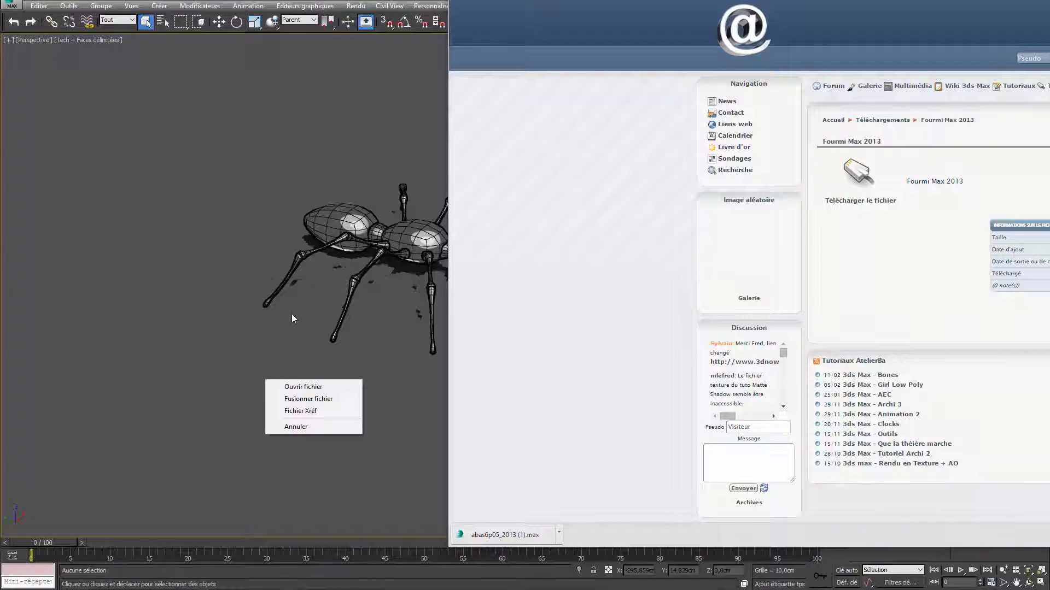
pyautogui.click(309, 386)
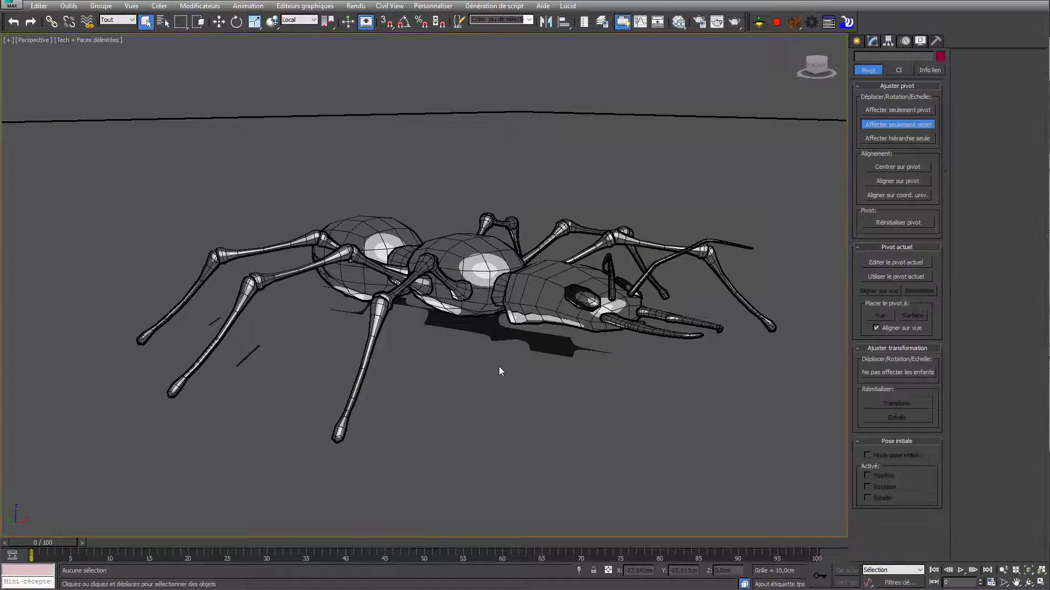
# Step: Switch the Perspective viewport's shading from Tech to Réaliste
pyautogui.moveTo(499, 366); pyautogui.dragTo(399, 342, button='middle')
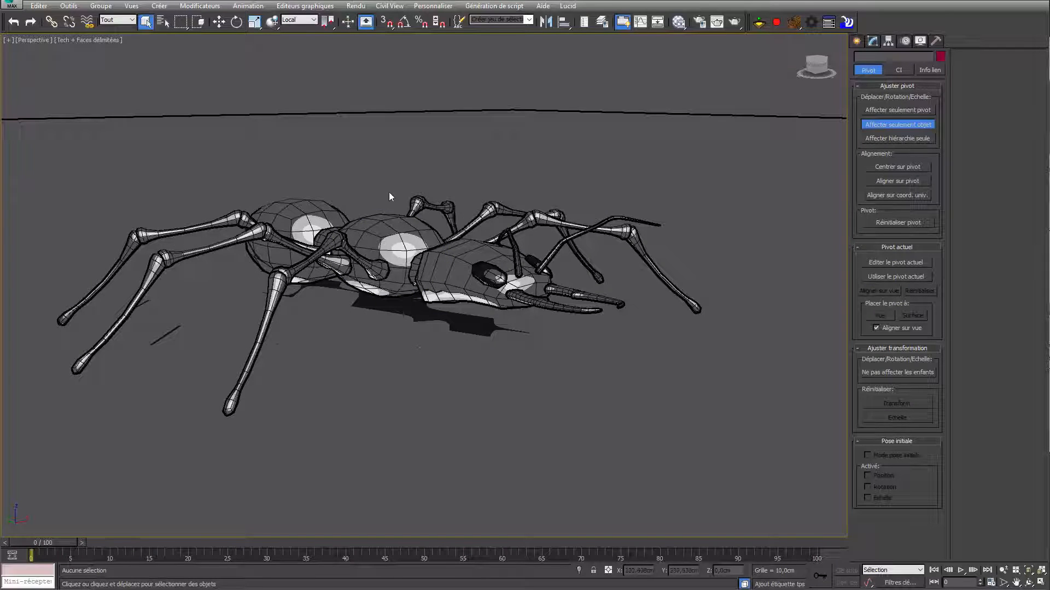
pyautogui.click(97, 39)
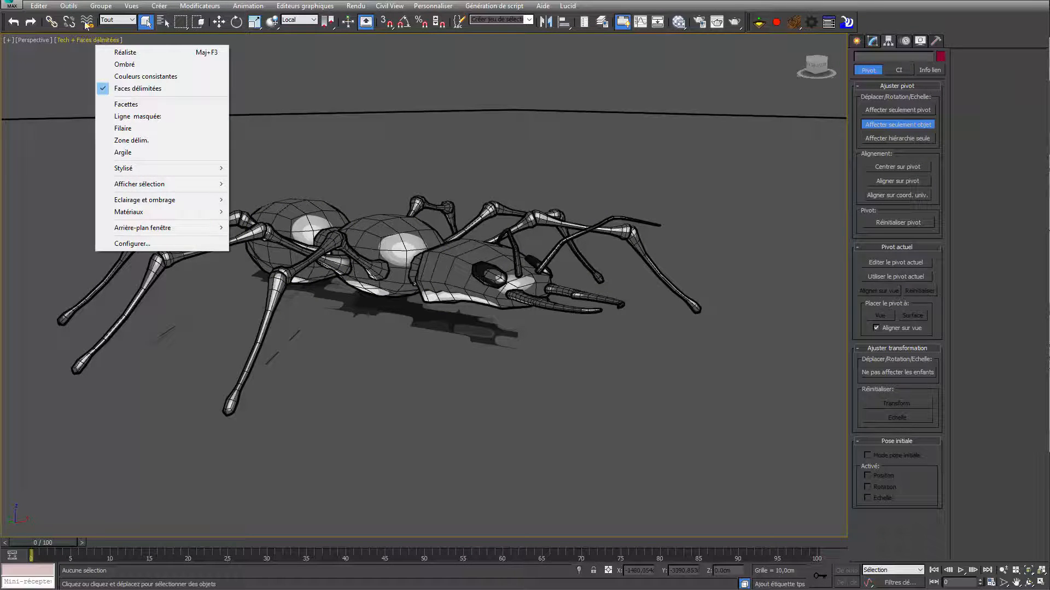
pyautogui.click(71, 6)
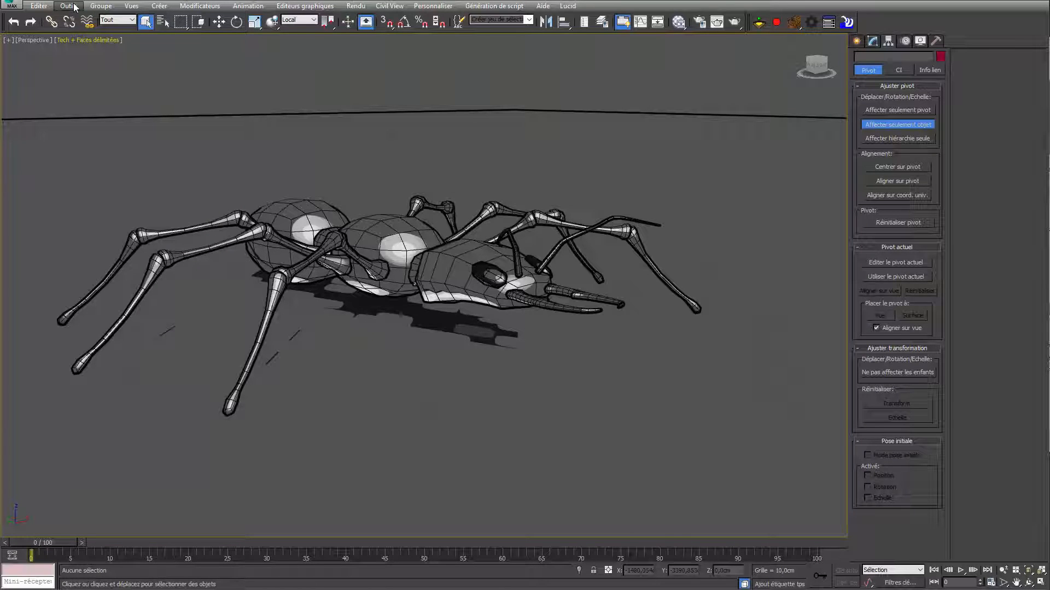
pyautogui.click(97, 40)
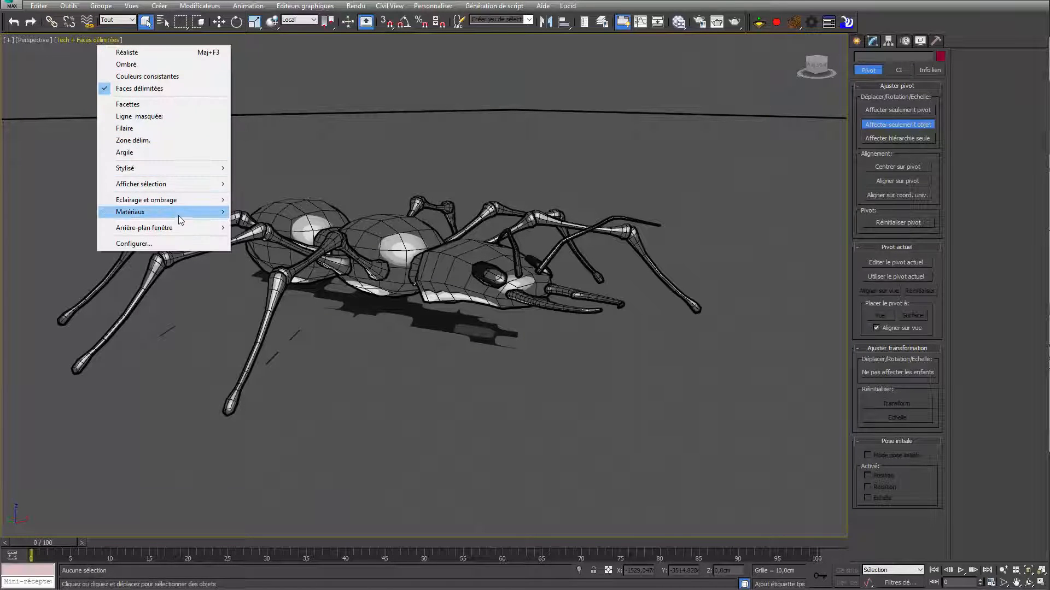
pyautogui.click(149, 53)
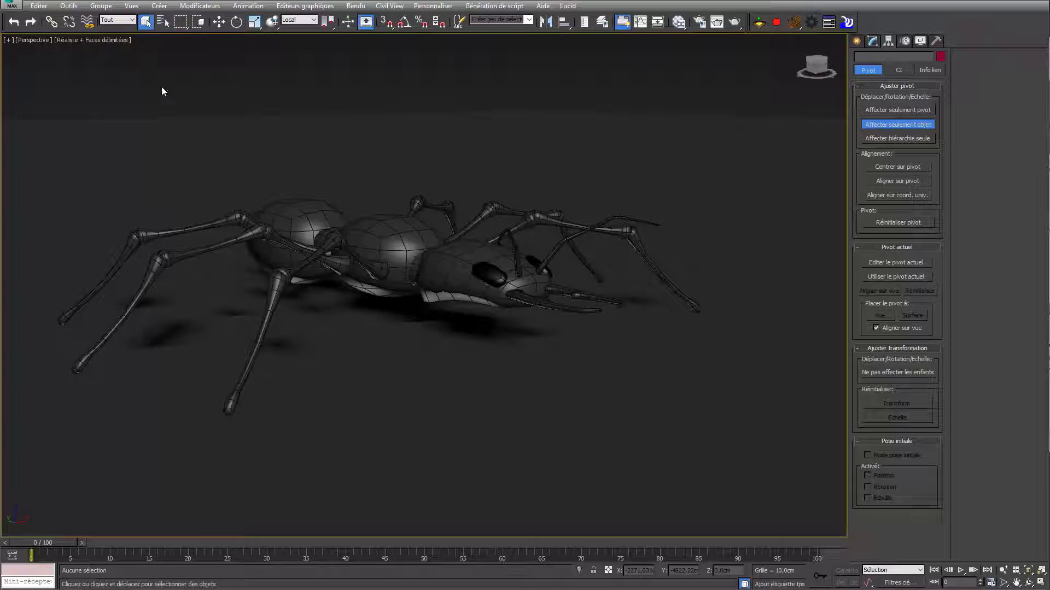
# Step: Unfreeze all objects in the scene and delete the ground object Sol
pyautogui.scroll(-6, 721, 165)
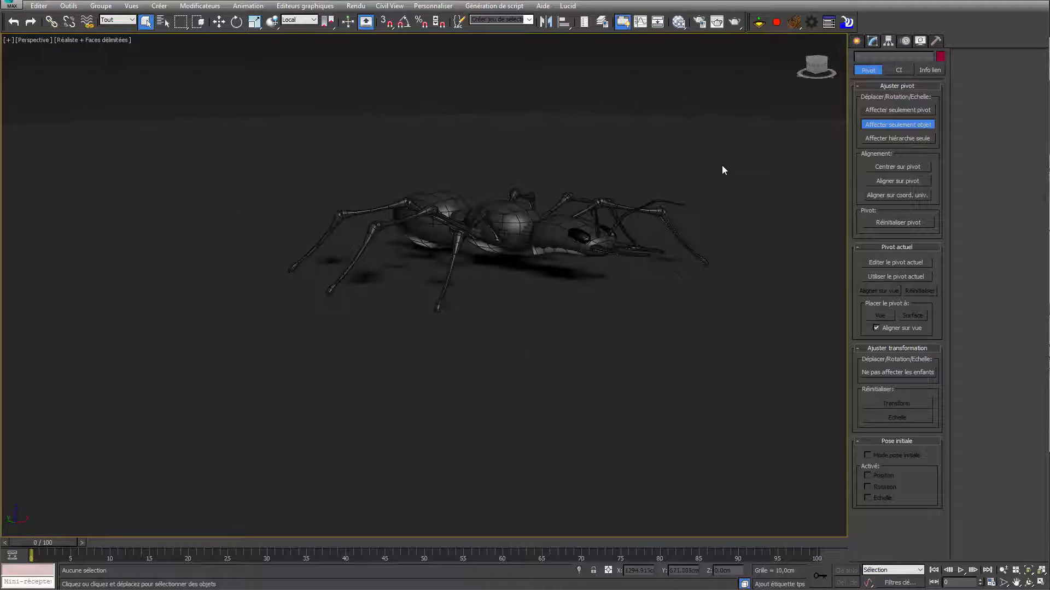
pyautogui.keyDown('alt'); pyautogui.moveTo(619, 136); pyautogui.dragTo(433, 210, button='middle'); pyautogui.keyUp('alt')
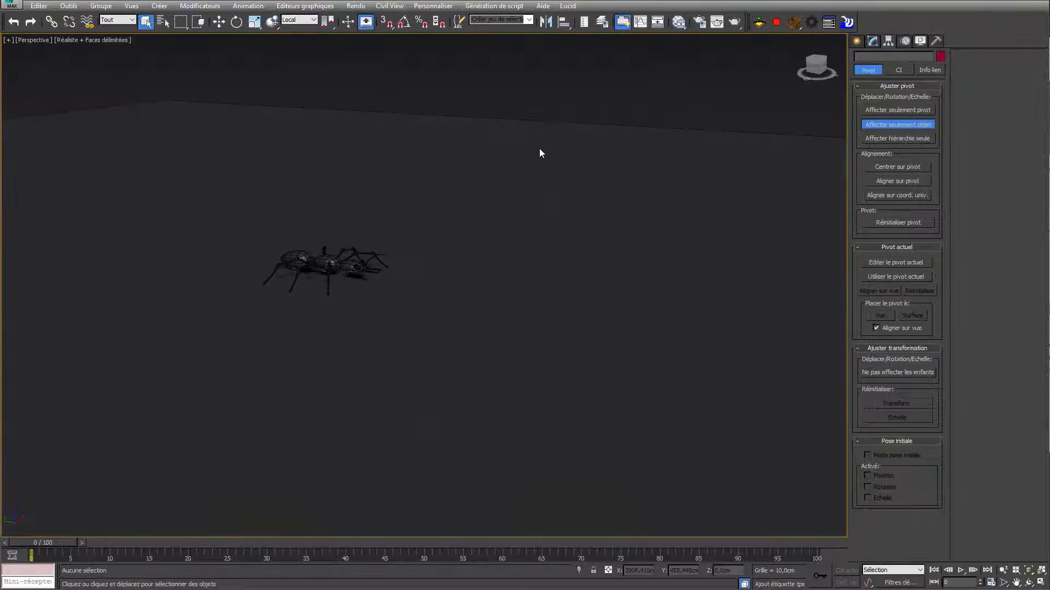
pyautogui.rightClick(416, 176)
pyautogui.click(462, 98)
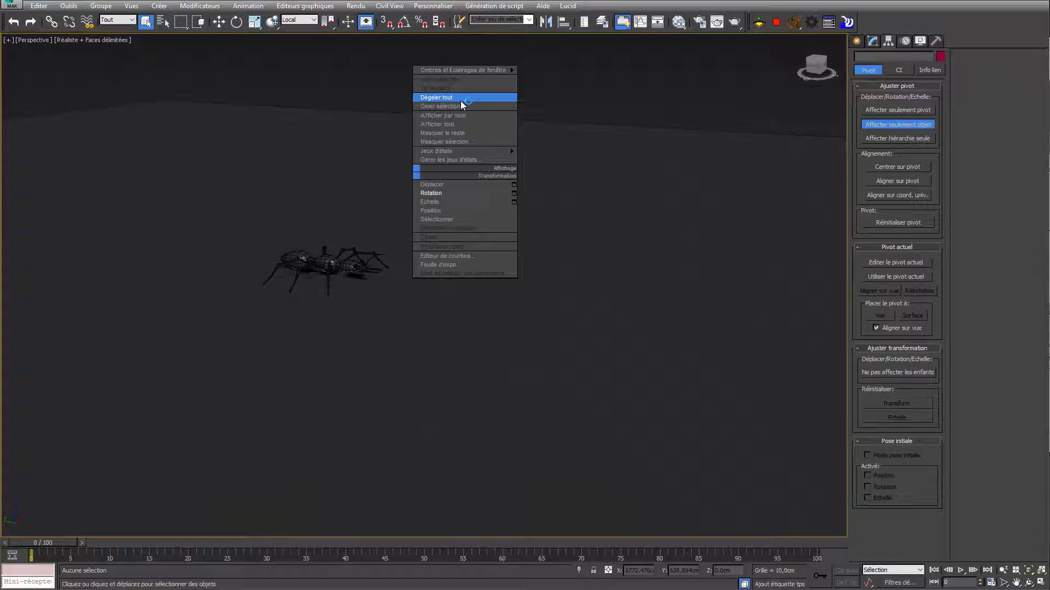
pyautogui.click(480, 125)
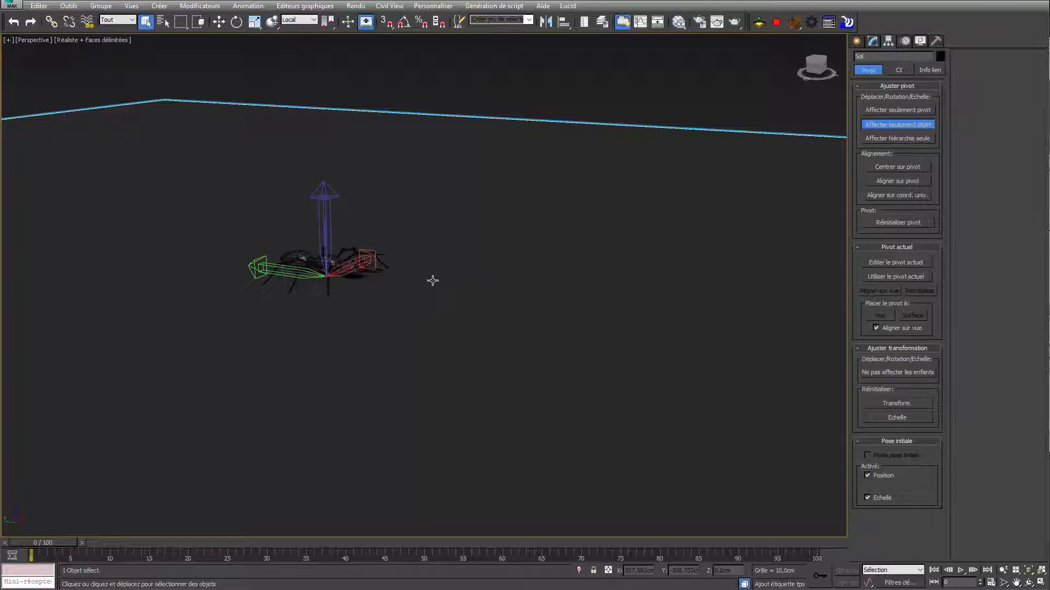
pyautogui.press('Delete')
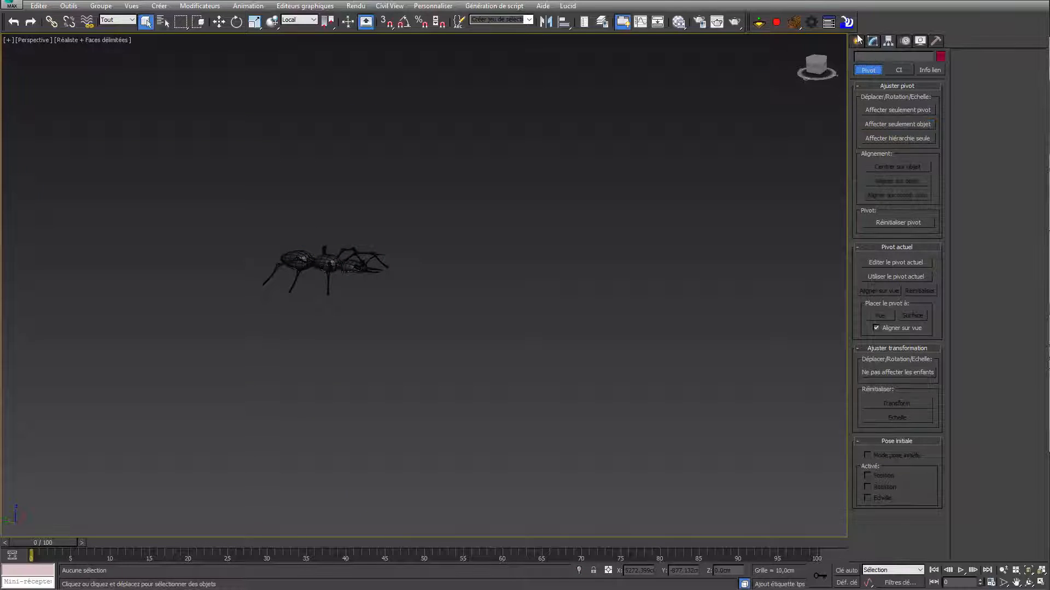
# Step: Select the ant's middle body Fourmi_Corp and set transforms to affect only its pivot
pyautogui.click(856, 41)
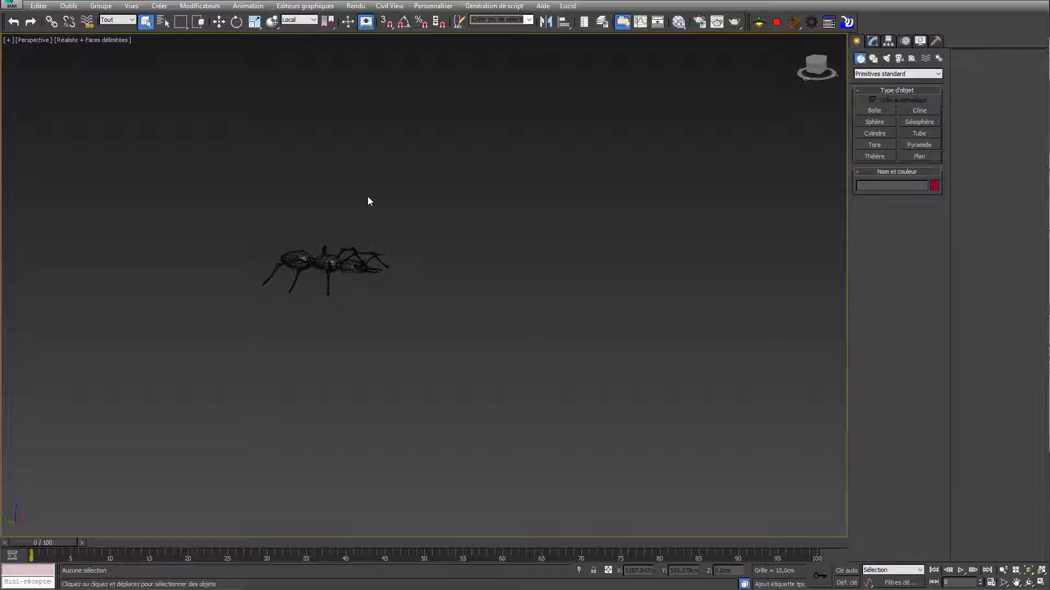
pyautogui.press('z')
pyautogui.keyDown('alt'); pyautogui.moveTo(530, 265); pyautogui.dragTo(513, 328, button='middle'); pyautogui.keyUp('alt')
pyautogui.scroll(4, 422, 280)
pyautogui.scroll(3, 516, 326)
pyautogui.click(403, 187)
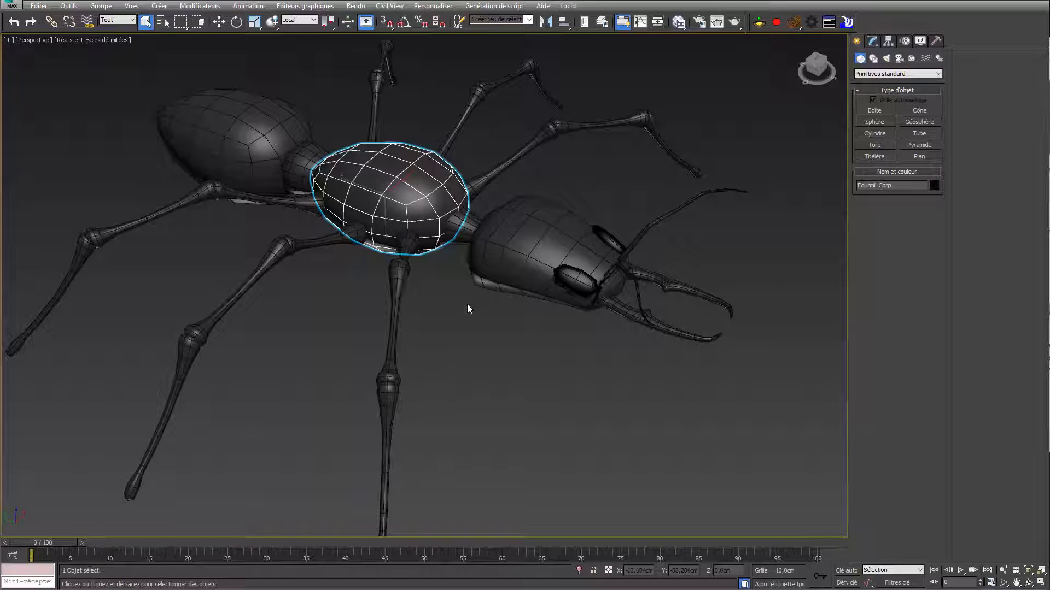
pyautogui.click(890, 42)
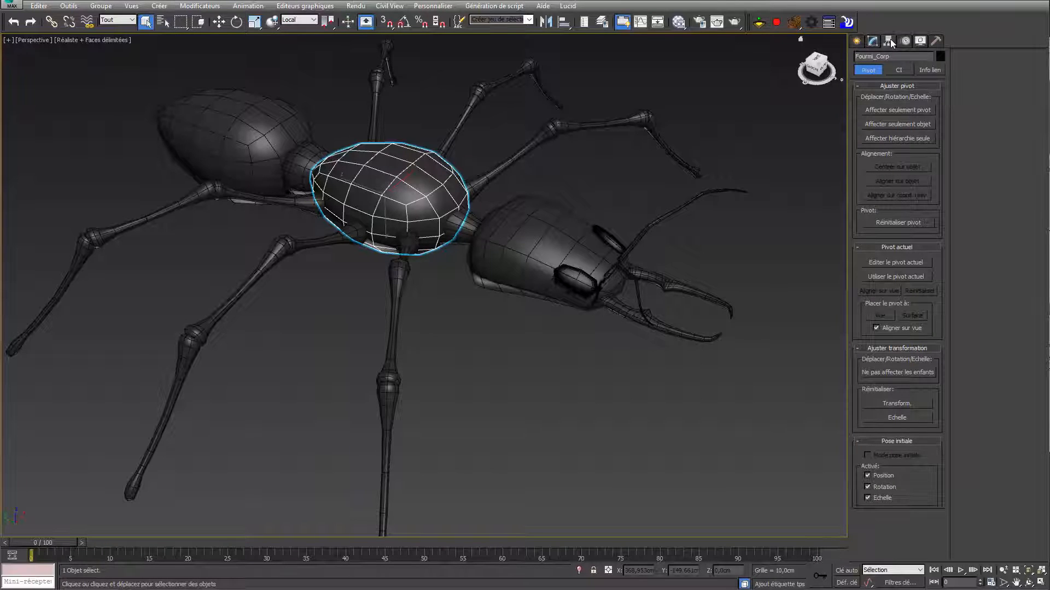
pyautogui.click(901, 111)
pyautogui.moveTo(514, 357); pyautogui.dragTo(596, 360, button='middle')
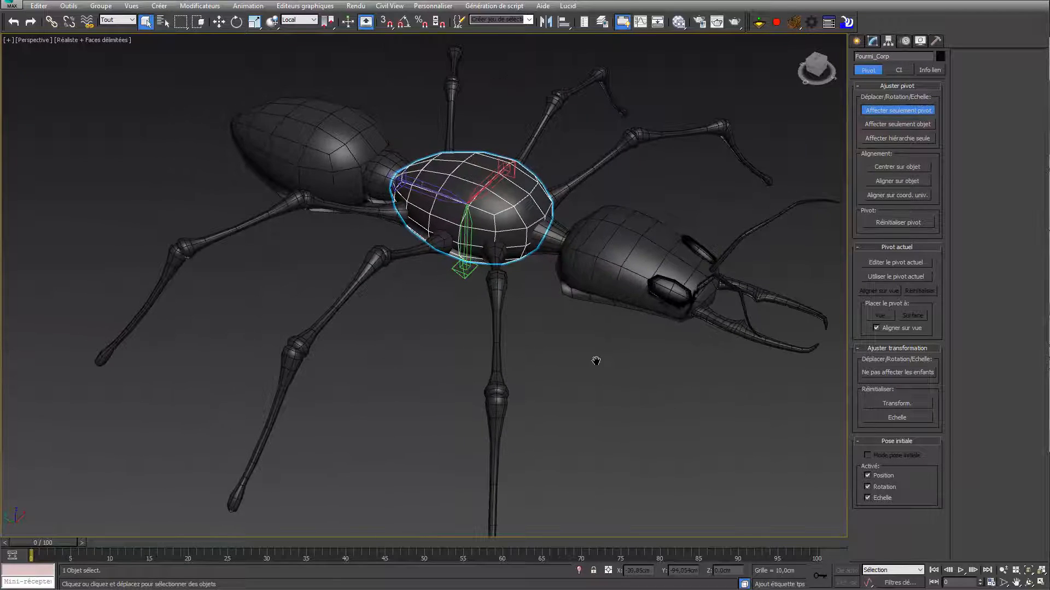
# Step: Inspect the pivot of the front leg segment Fourmi_Pate_AV_G_01 and align the pivot of the middle body Fourmi_Corp to world coordinates
pyautogui.scroll(3, 440, 212)
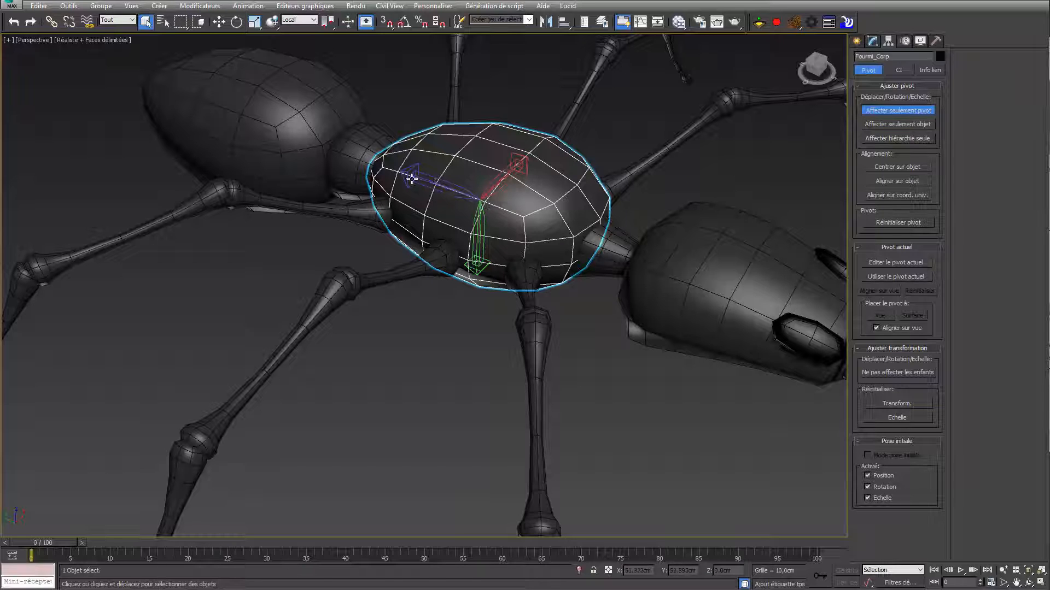
pyautogui.click(526, 286)
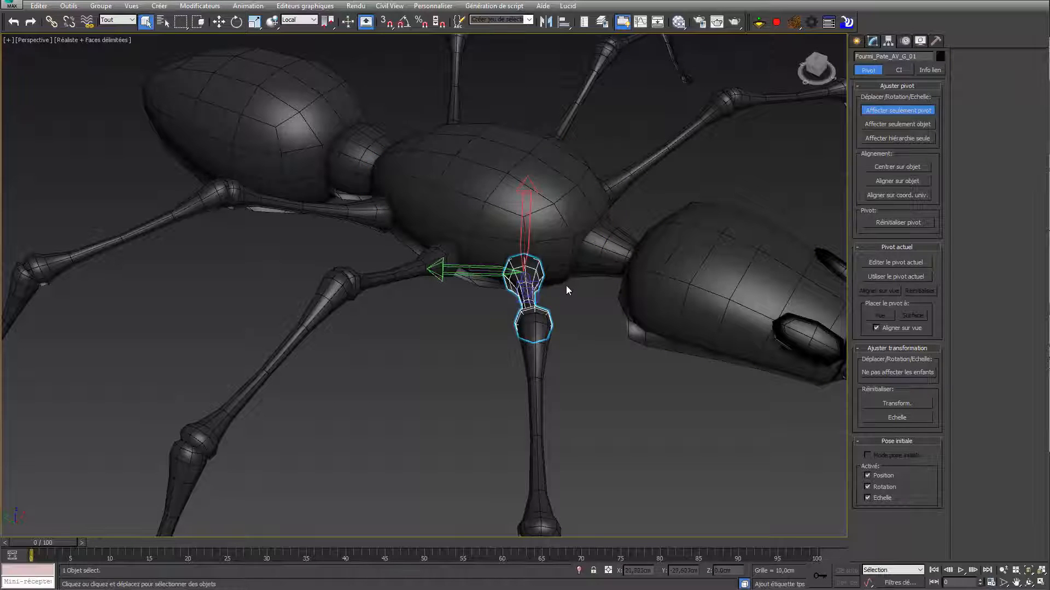
pyautogui.keyDown('alt'); pyautogui.moveTo(592, 264); pyautogui.dragTo(482, 280, button='middle'); pyautogui.keyUp('alt')
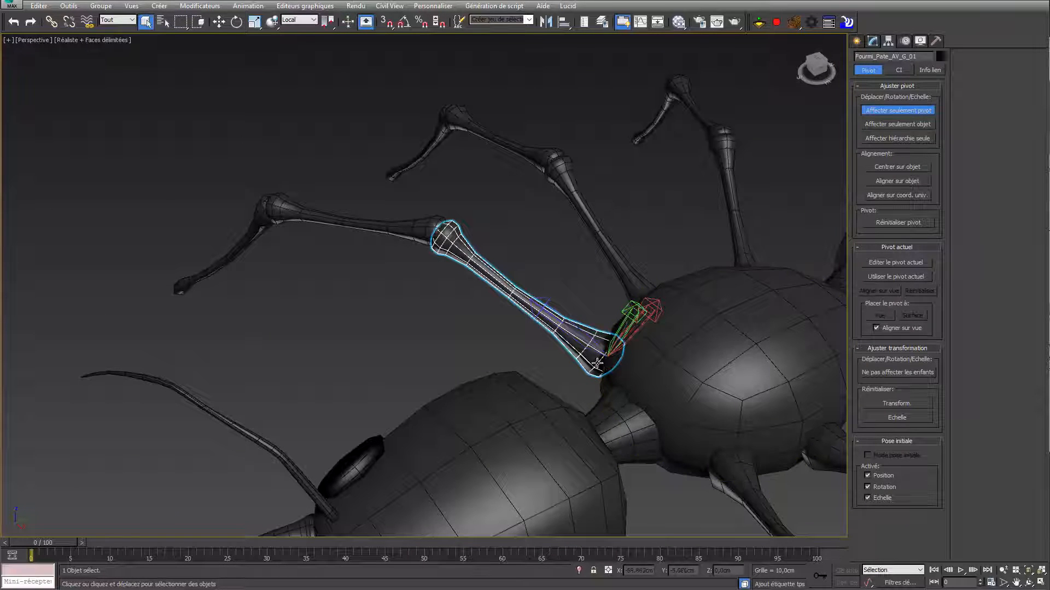
pyautogui.keyDown('alt'); pyautogui.moveTo(582, 371); pyautogui.dragTo(412, 300, button='middle'); pyautogui.keyUp('alt')
pyautogui.click(339, 295)
pyautogui.keyDown('alt'); pyautogui.moveTo(339, 295); pyautogui.dragTo(304, 297, button='middle'); pyautogui.keyUp('alt')
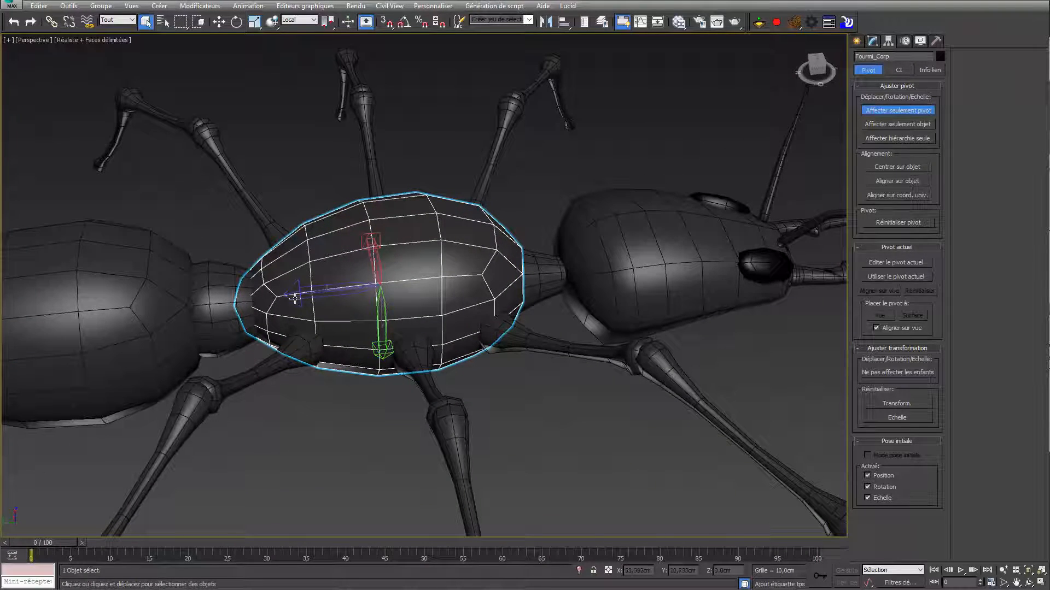
pyautogui.moveTo(375, 287); pyautogui.dragTo(483, 230, button='middle')
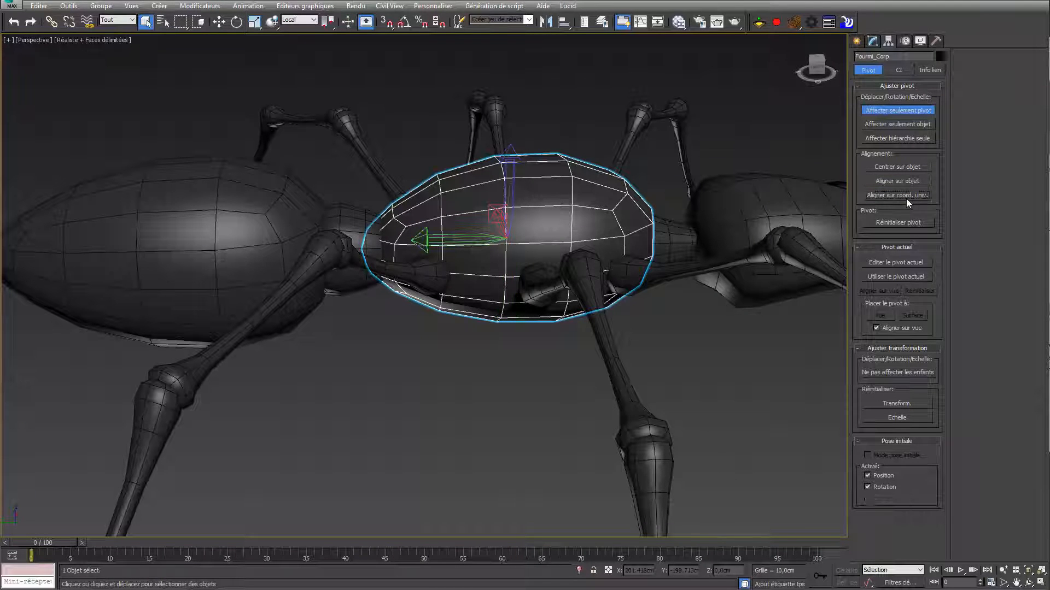
pyautogui.keyDown('alt'); pyautogui.moveTo(481, 246); pyautogui.dragTo(489, 288, button='middle'); pyautogui.keyUp('alt')
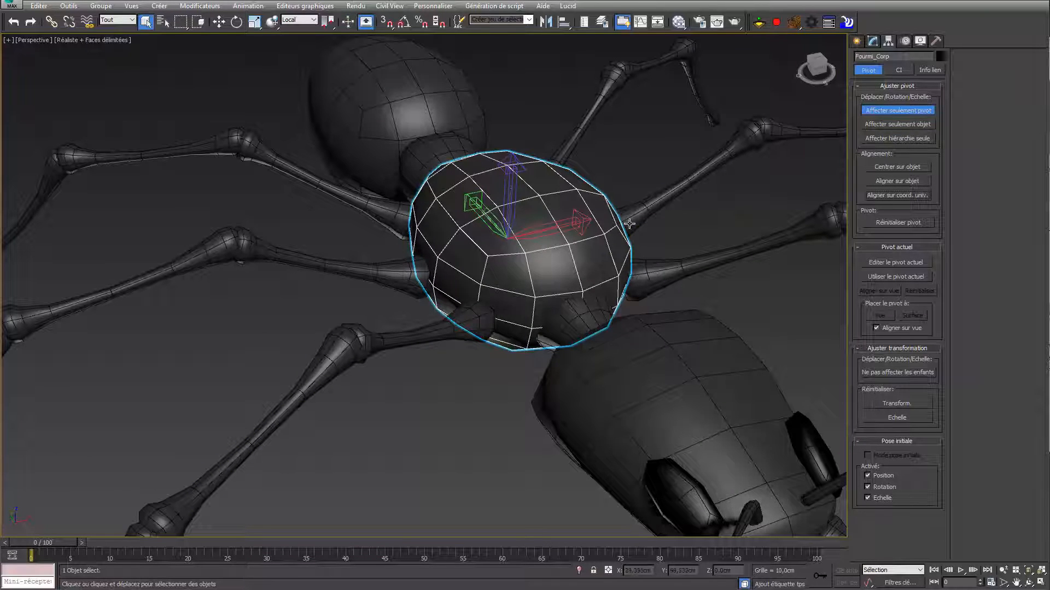
# Step: Check the pivots of the abdomen parts and align the pivot of the neck Fourmi_Coup to world coordinates
pyautogui.click(432, 164)
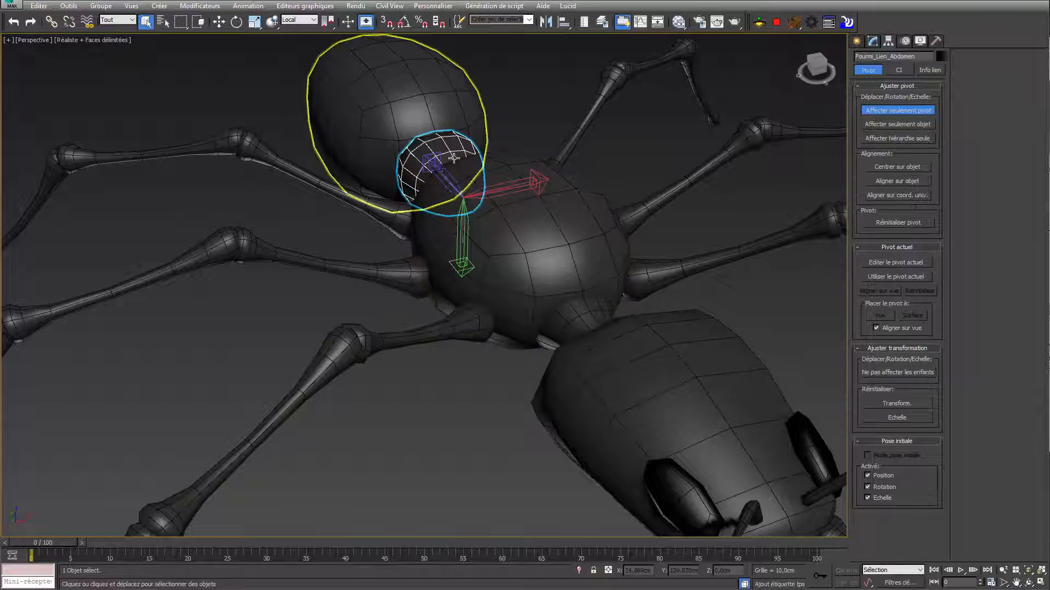
pyautogui.click(372, 101)
pyautogui.keyDown('alt'); pyautogui.moveTo(372, 101); pyautogui.dragTo(323, 266, button='middle'); pyautogui.keyUp('alt')
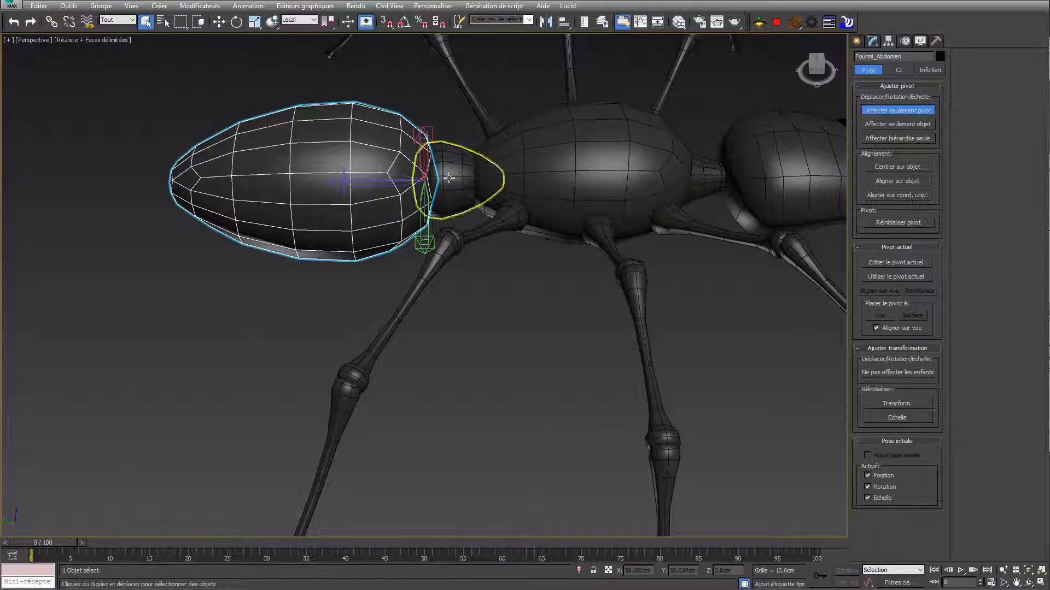
pyautogui.moveTo(582, 198); pyautogui.dragTo(444, 236, button='middle')
pyautogui.click(504, 217)
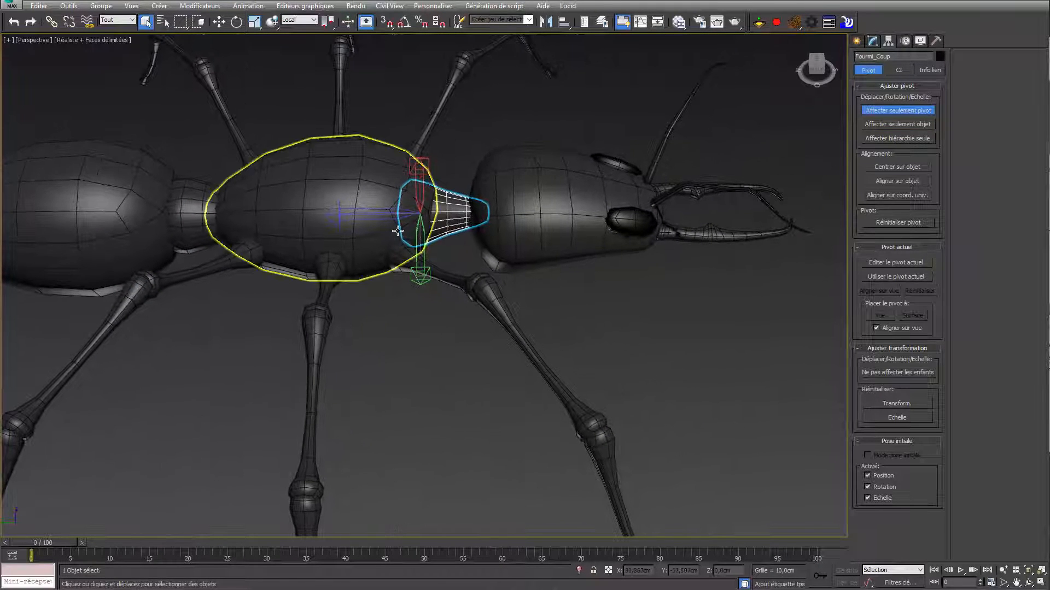
pyautogui.keyDown('alt'); pyautogui.moveTo(518, 222); pyautogui.dragTo(447, 244, button='middle'); pyautogui.keyUp('alt')
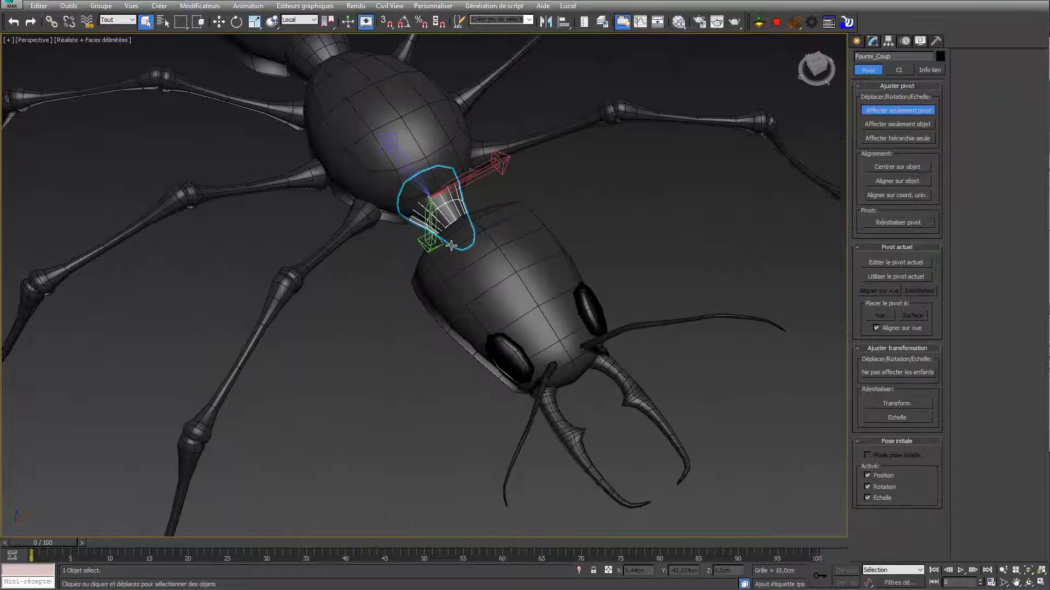
pyautogui.rightClick(432, 196)
pyautogui.click(949, 197)
pyautogui.keyDown('alt'); pyautogui.moveTo(639, 235); pyautogui.dragTo(618, 213, button='middle'); pyautogui.keyUp('alt')
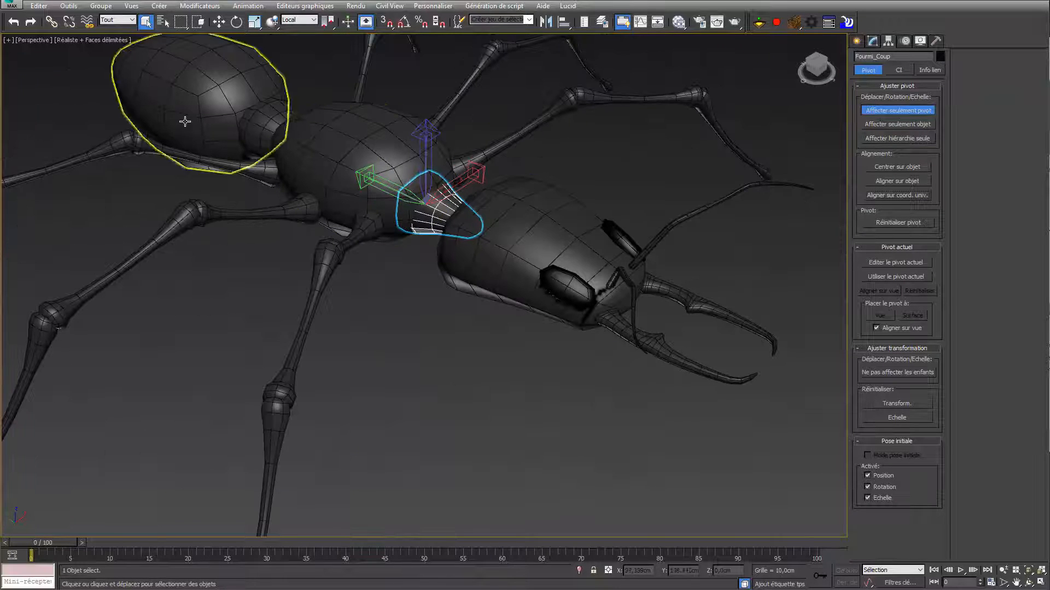
# Step: Align the pivots of the abdomen link Fourmi_Lien_Abdomen and the abdomen Fourmi_Abdomen to world coordinates
pyautogui.click(271, 132)
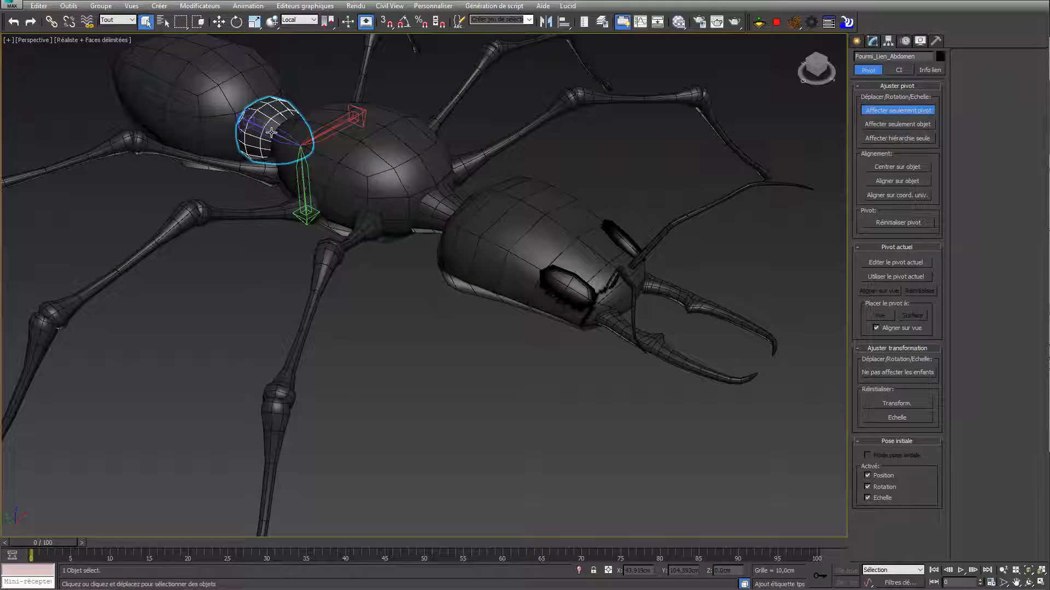
pyautogui.click(908, 194)
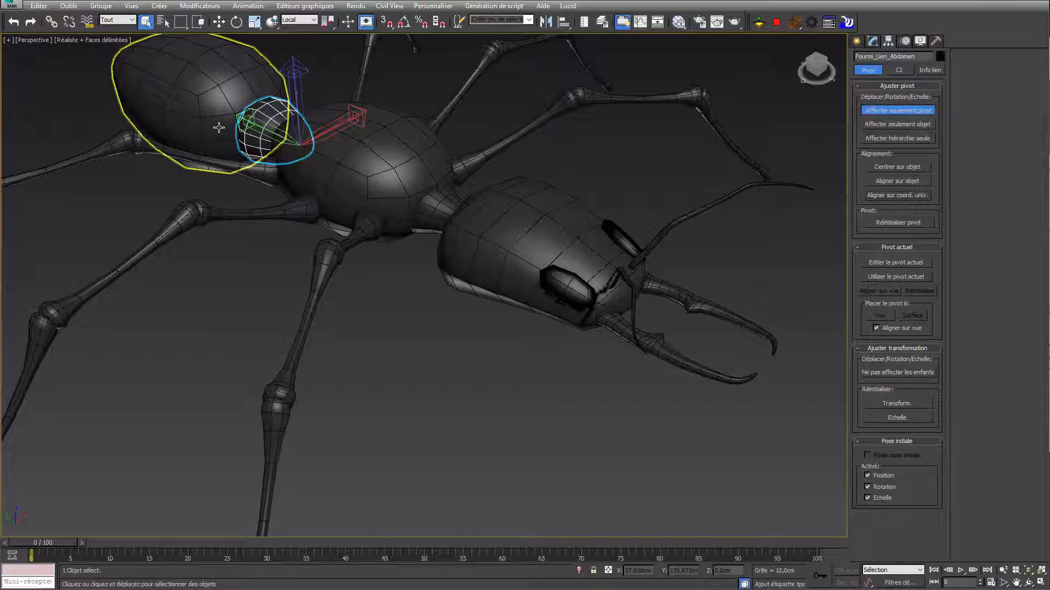
pyautogui.click(220, 102)
pyautogui.click(901, 195)
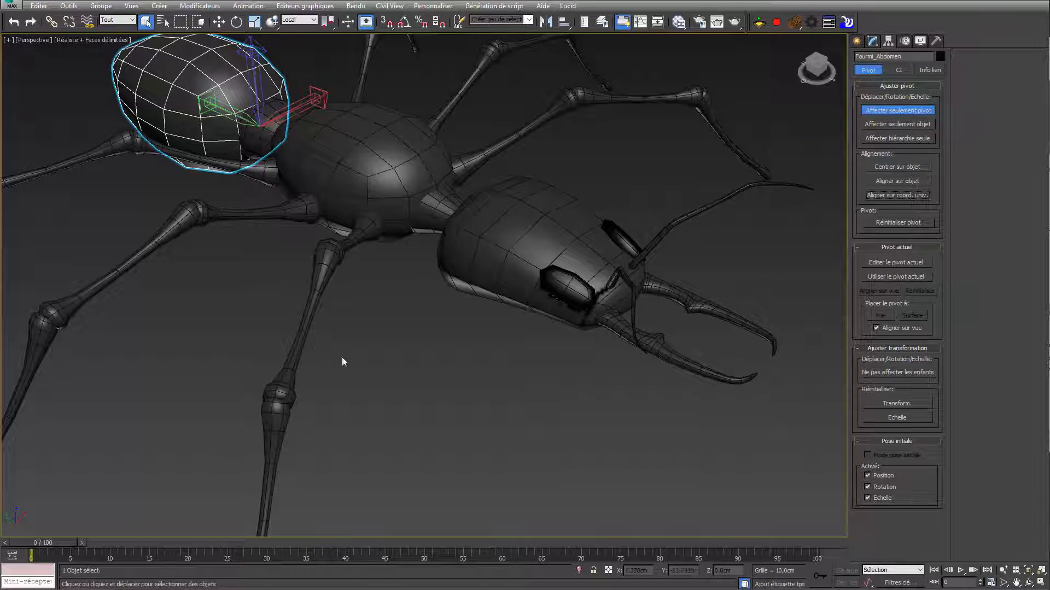
# Step: Align the pivot of the head Fourmi_Tete to world coordinates
pyautogui.click(423, 205)
pyautogui.keyDown('alt'); pyautogui.moveTo(501, 237); pyautogui.dragTo(571, 229, button='middle'); pyautogui.keyUp('alt')
pyautogui.click(518, 230)
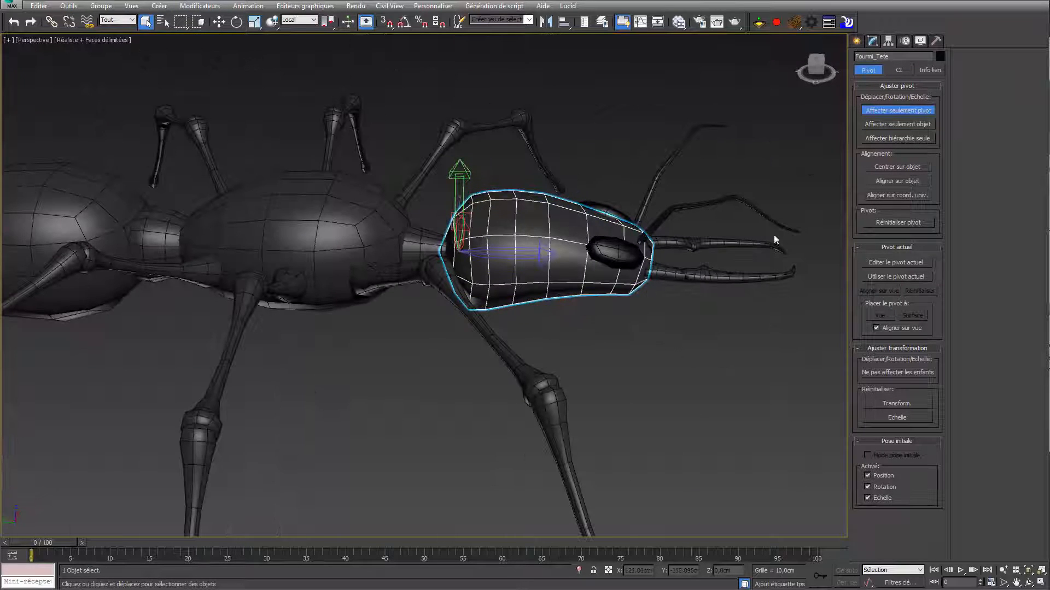
pyautogui.click(880, 200)
pyautogui.keyDown('alt'); pyautogui.moveTo(724, 271); pyautogui.dragTo(641, 288, button='middle'); pyautogui.keyUp('alt')
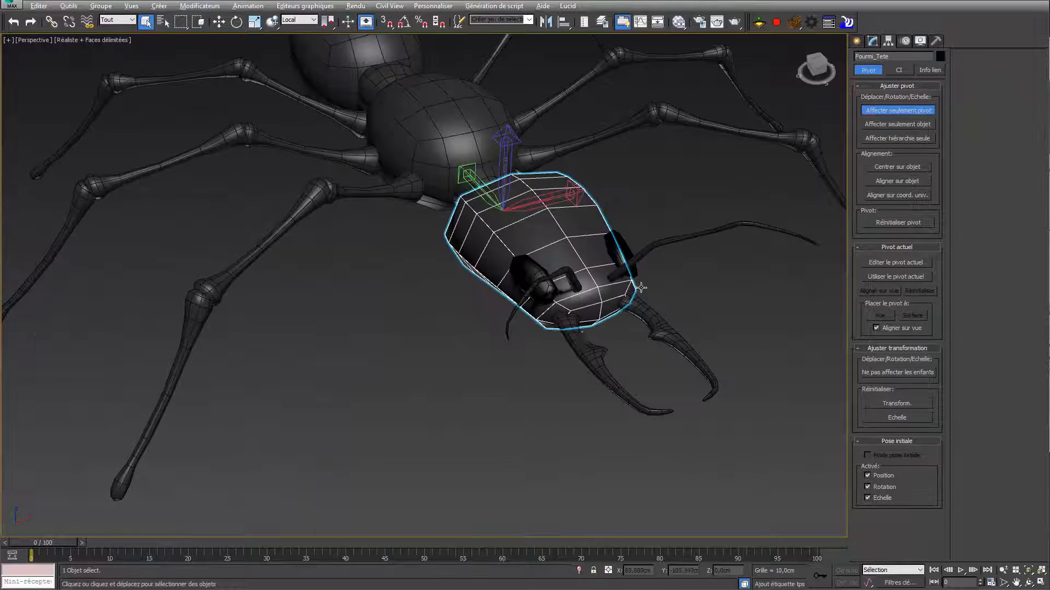
# Step: Align the pivots of both pincers, Fourmi_Pince_D and Fourmi_Pince_G, to world coordinates
pyautogui.click(598, 366)
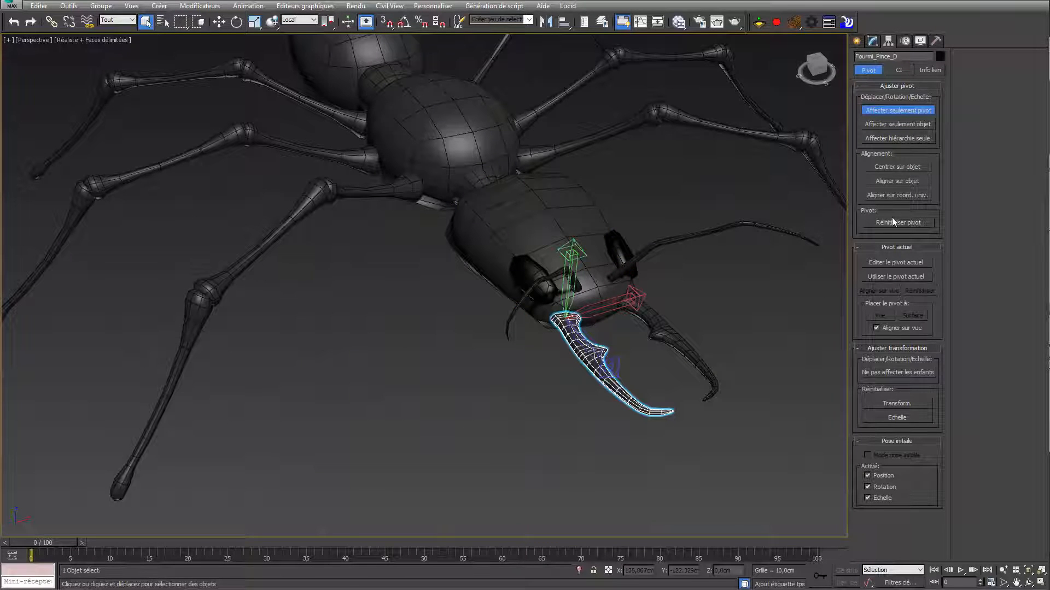
pyautogui.click(898, 194)
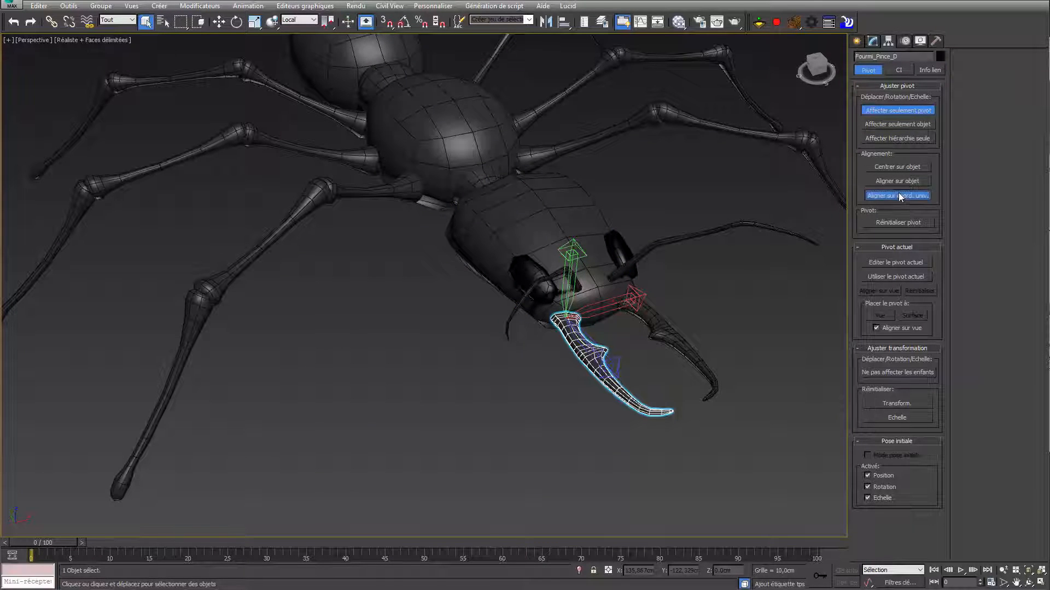
pyautogui.click(651, 326)
pyautogui.keyDown('alt'); pyautogui.moveTo(650, 326); pyautogui.dragTo(613, 323, button='middle'); pyautogui.keyUp('alt')
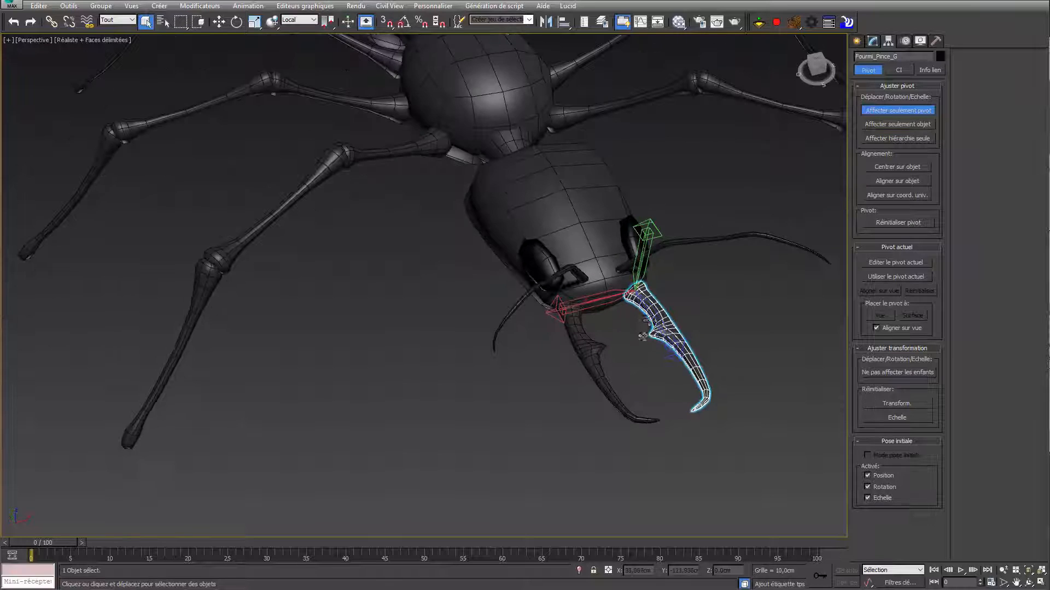
pyautogui.click(901, 194)
pyautogui.click(899, 195)
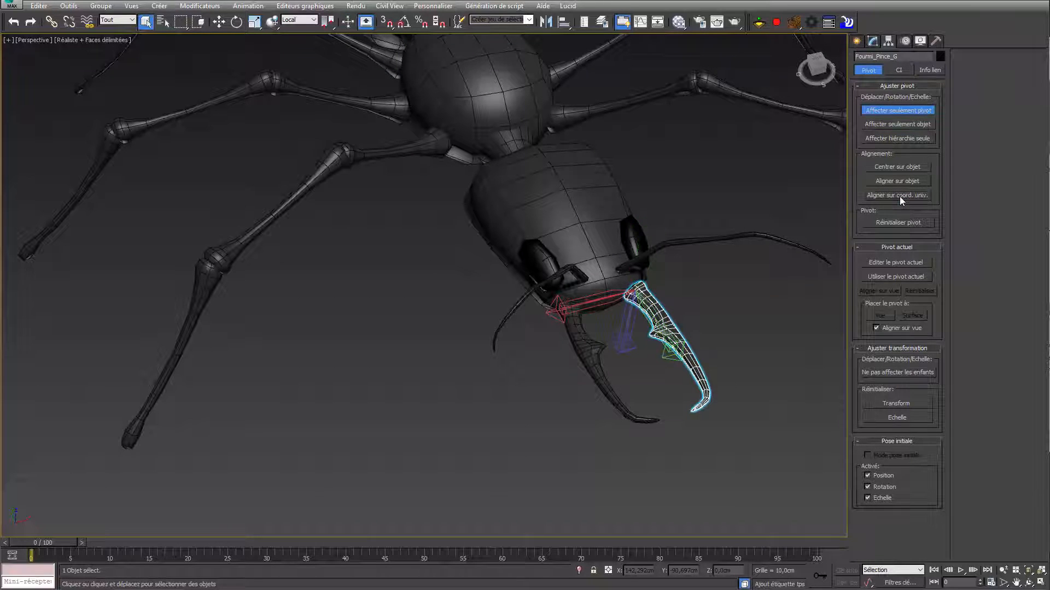
pyautogui.keyDown('alt'); pyautogui.moveTo(701, 278); pyautogui.dragTo(517, 366, button='middle'); pyautogui.keyUp('alt')
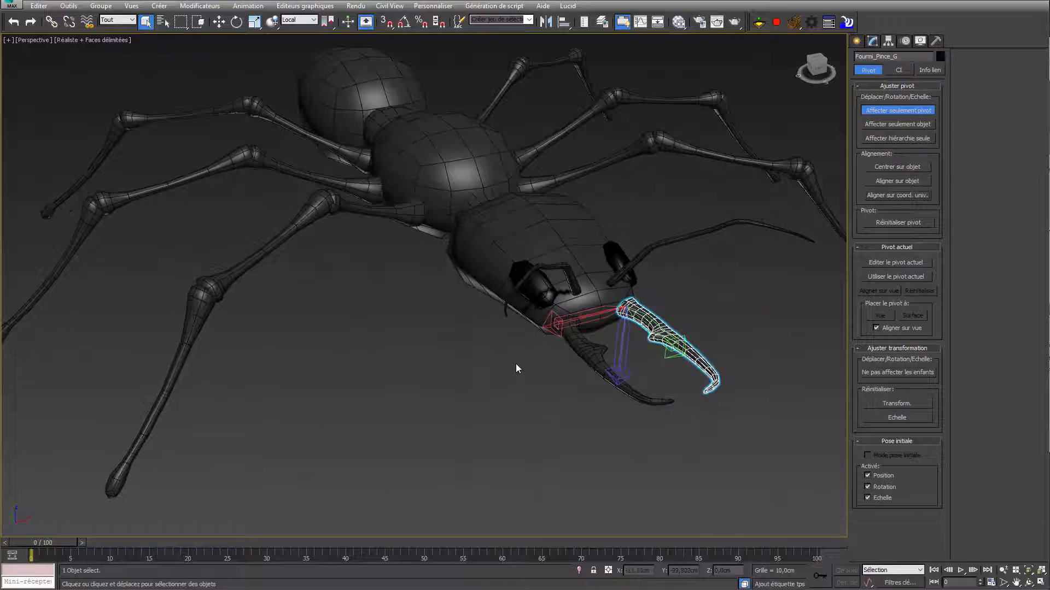
# Step: Enable angle snap and rotate the pivot of pincer Fourmi_Pince_G so its Z axis points up, comparing it with Fourmi_Pince_D
pyautogui.rightClick(629, 336)
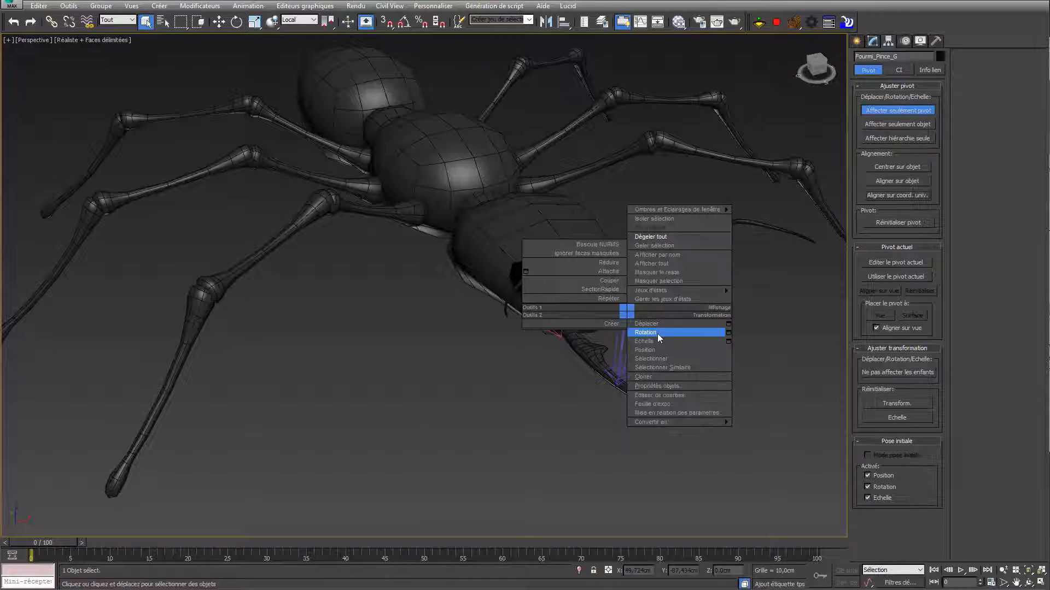
pyautogui.click(645, 332)
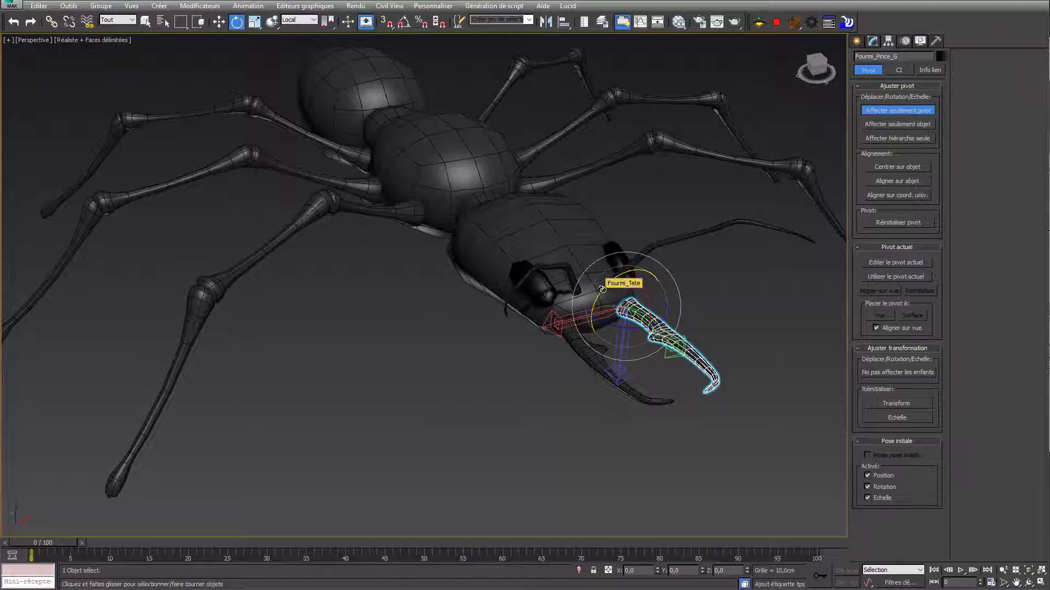
pyautogui.moveTo(602, 289); pyautogui.dragTo(711, 194)
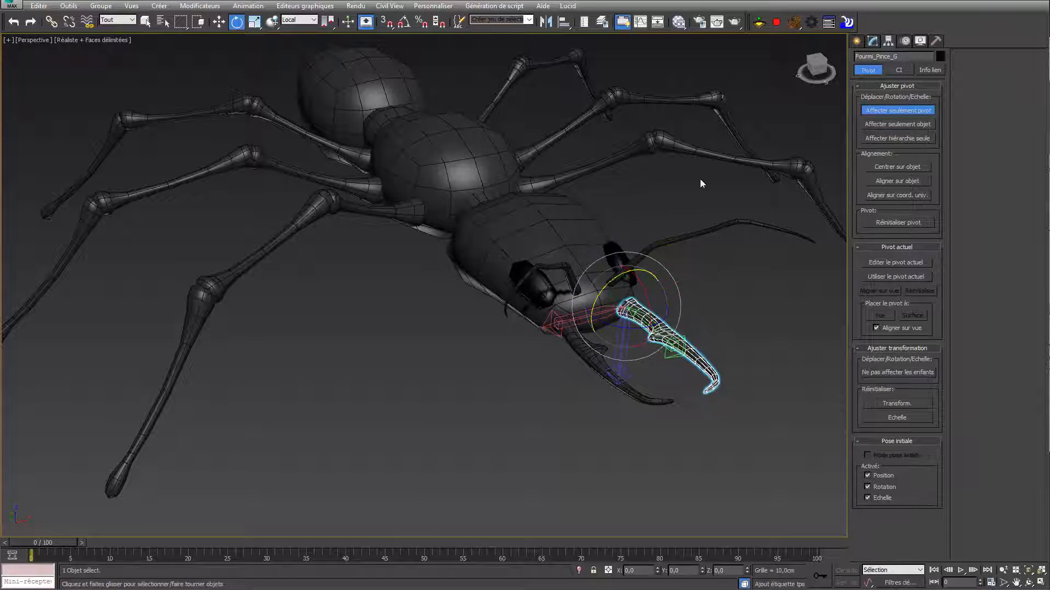
pyautogui.click(404, 22)
pyautogui.moveTo(601, 287); pyautogui.dragTo(720, 251)
pyautogui.keyDown('alt'); pyautogui.moveTo(738, 312); pyautogui.dragTo(647, 286, button='middle'); pyautogui.keyUp('alt')
pyautogui.click(647, 286)
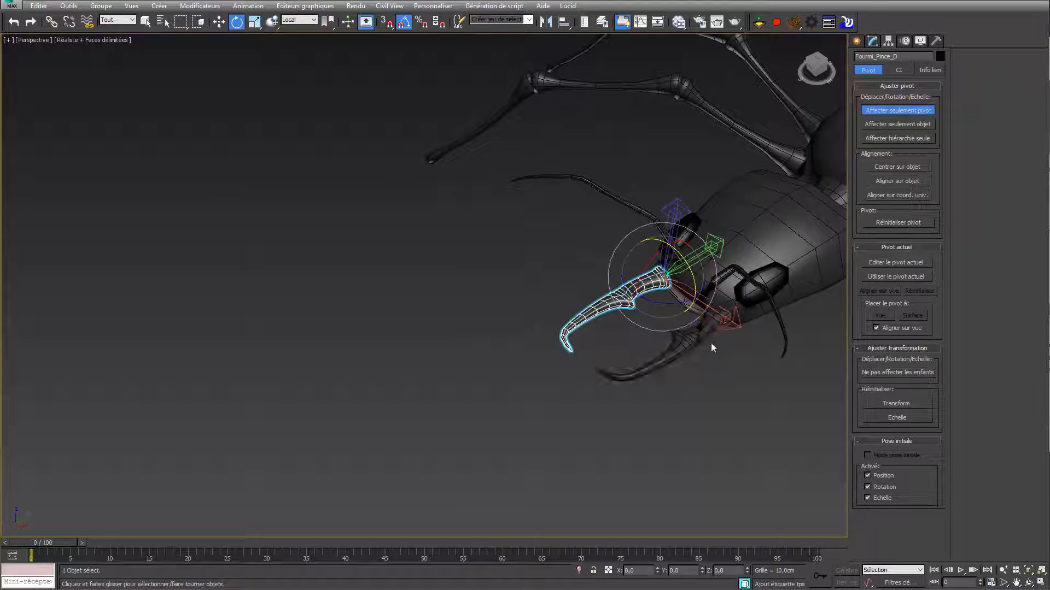
pyautogui.click(692, 338)
pyautogui.moveTo(727, 340); pyautogui.dragTo(725, 314)
pyautogui.keyDown('alt'); pyautogui.moveTo(656, 203); pyautogui.dragTo(822, 204, button='middle'); pyautogui.keyUp('alt')
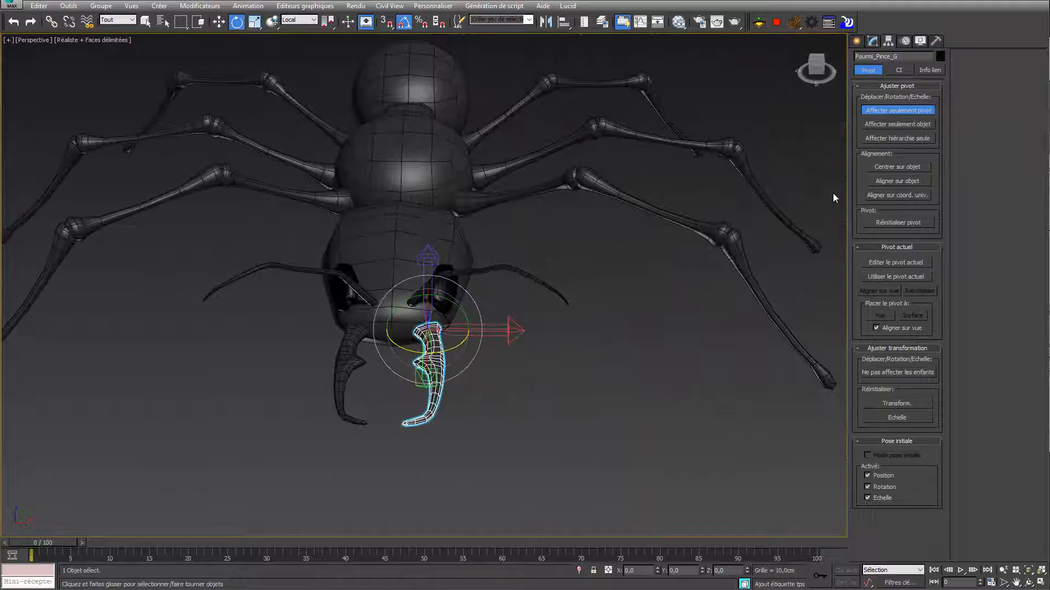
# Step: Rotate the pivot of pincer Fourmi_Pince_G about its vertical axis so its Y axis points sideways
pyautogui.click(893, 124)
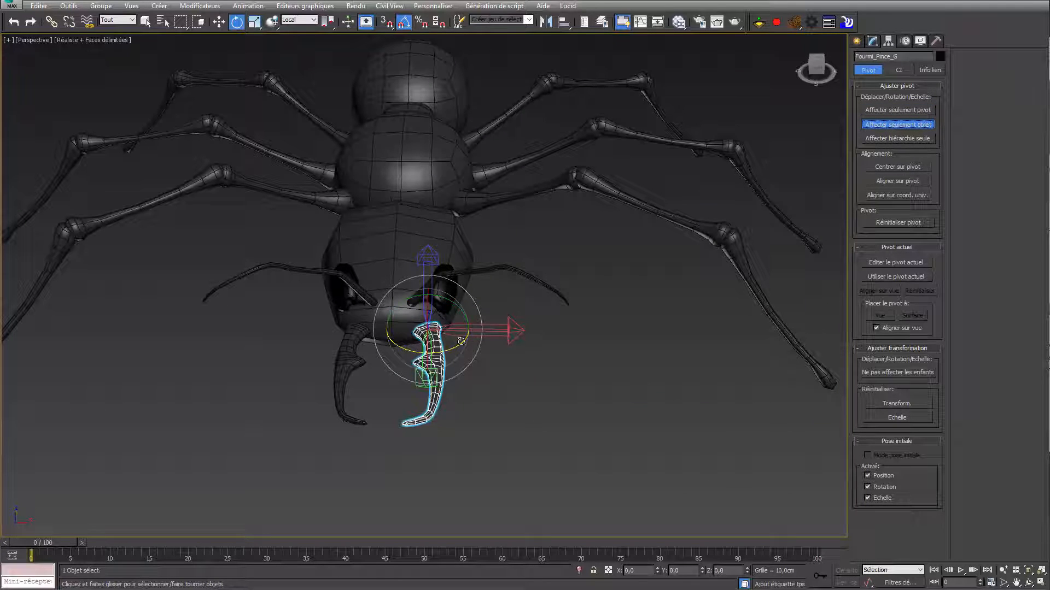
pyautogui.moveTo(444, 352)
pyautogui.mouseDown()
pyautogui.moveTo(427, 344)
pyautogui.moveTo(448, 342)
pyautogui.moveTo(437, 336)
pyautogui.moveTo(431, 348)
pyautogui.moveTo(444, 352)
pyautogui.mouseUp()
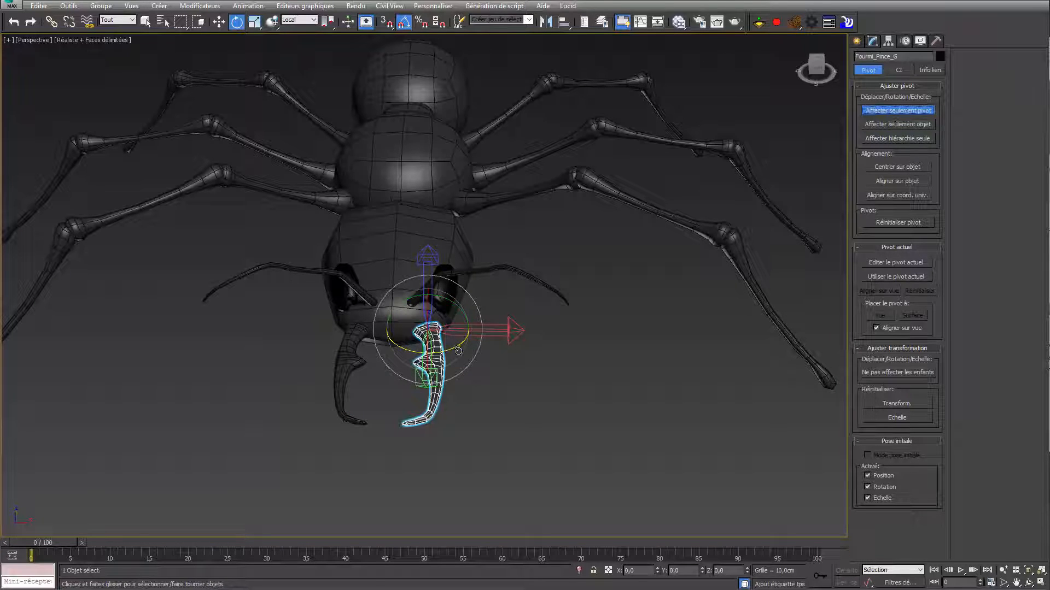
pyautogui.moveTo(459, 350); pyautogui.dragTo(497, 349)
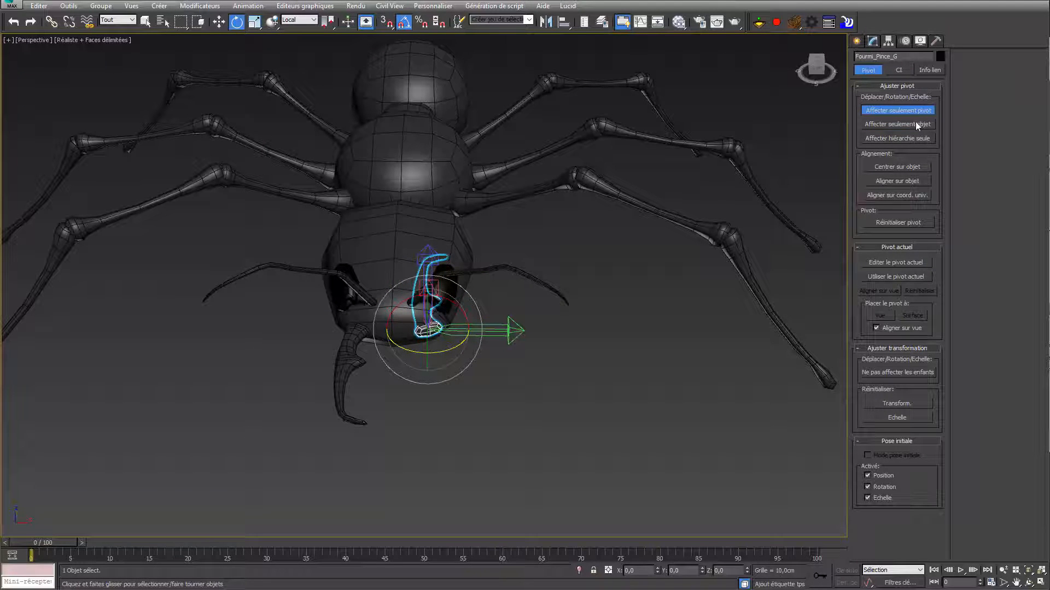
# Step: Rotate only the geometry of Fourmi_Pince_G about its vertical axis so the pincer faces forward, then deselect it and end object-only adjustment
pyautogui.click(891, 126)
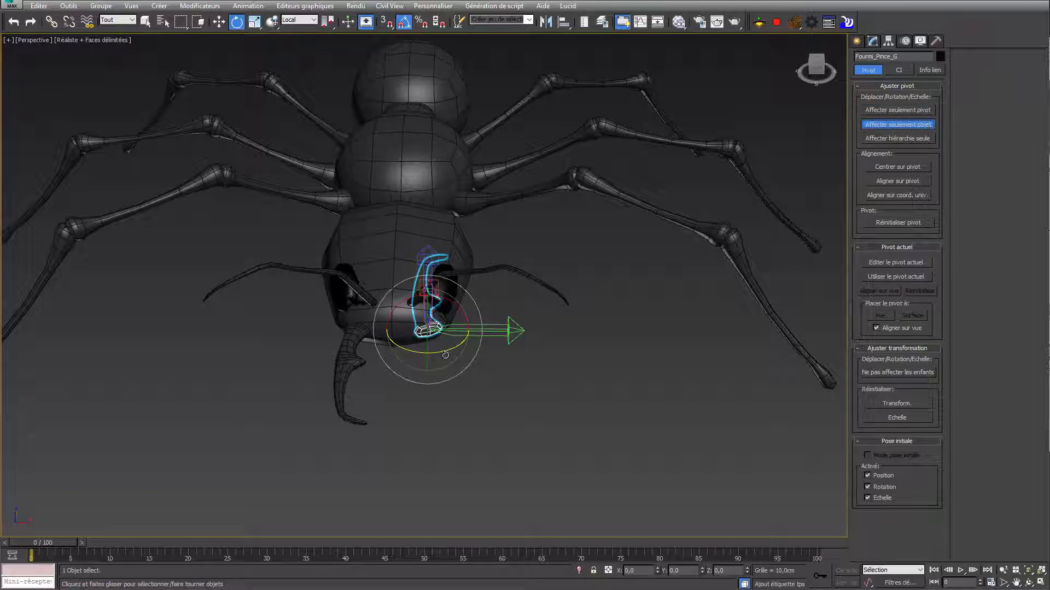
pyautogui.moveTo(445, 355); pyautogui.dragTo(320, 356)
pyautogui.click(533, 392)
pyautogui.keyDown('alt'); pyautogui.moveTo(533, 392); pyautogui.dragTo(457, 392, button='middle'); pyautogui.keyUp('alt')
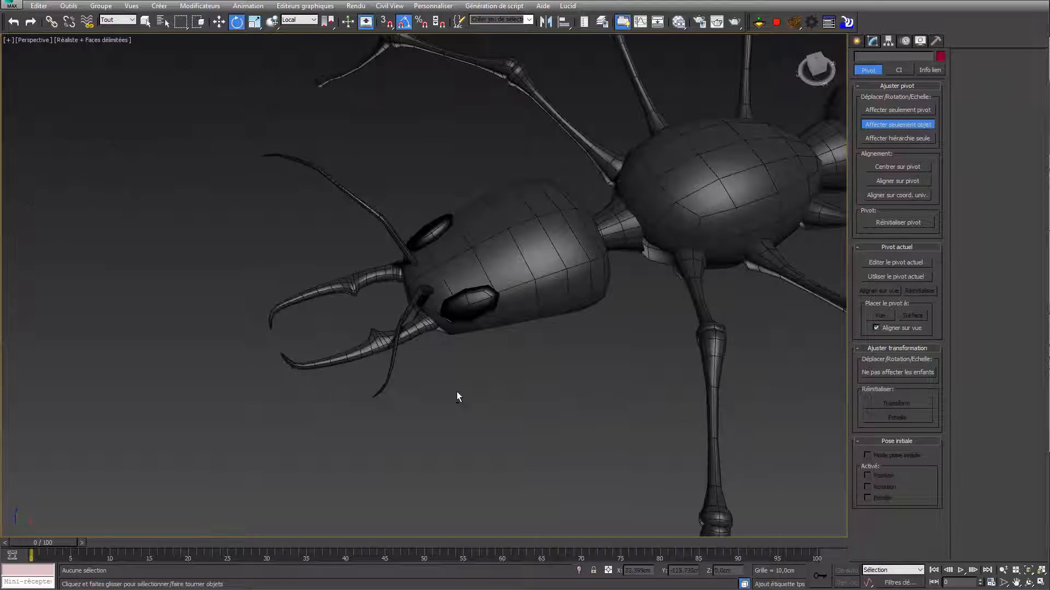
pyautogui.click(897, 125)
# Step: In the left view, move only the pivot of the head Fourmi_Tete slightly up and back toward its junction with the neck
pyautogui.keyDown('alt'); pyautogui.moveTo(628, 257); pyautogui.dragTo(458, 328, button='middle'); pyautogui.keyUp('alt')
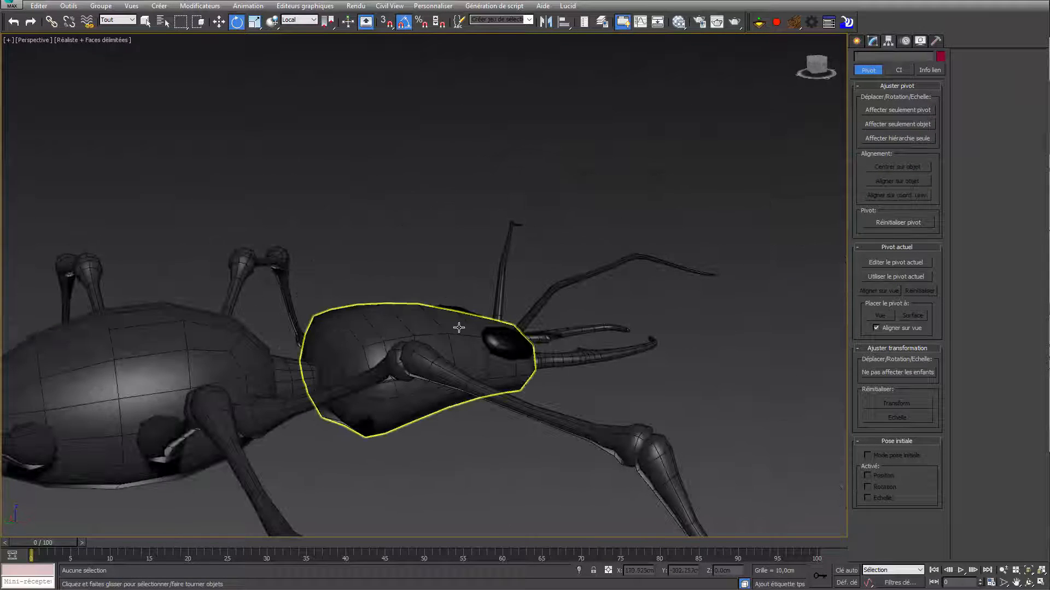
pyautogui.click(458, 327)
pyautogui.keyDown('alt'); pyautogui.rightClick(459, 328); pyautogui.keyUp('alt')
pyautogui.click(491, 341)
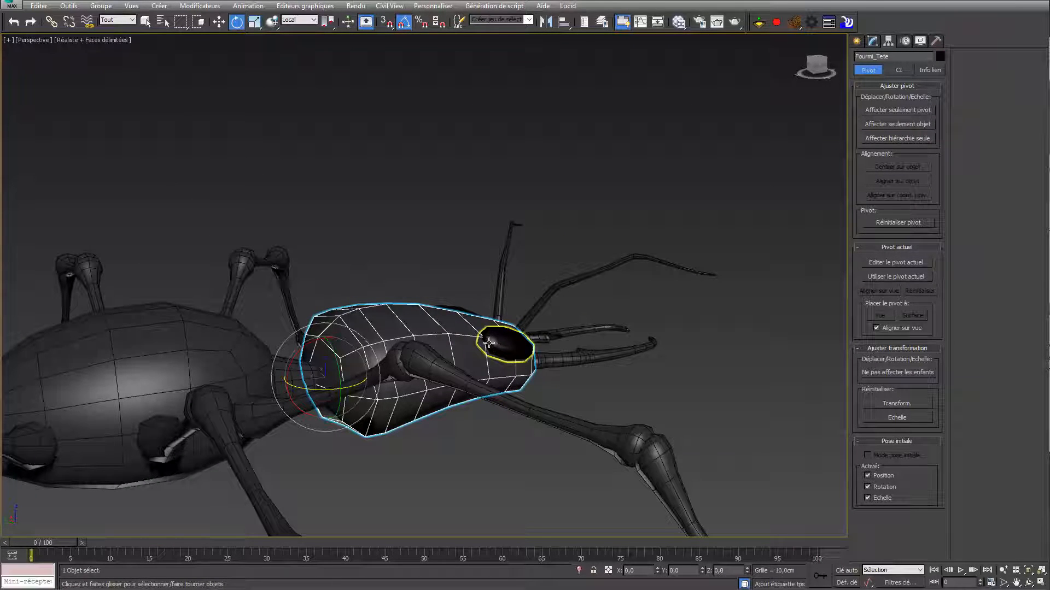
pyautogui.press('l')
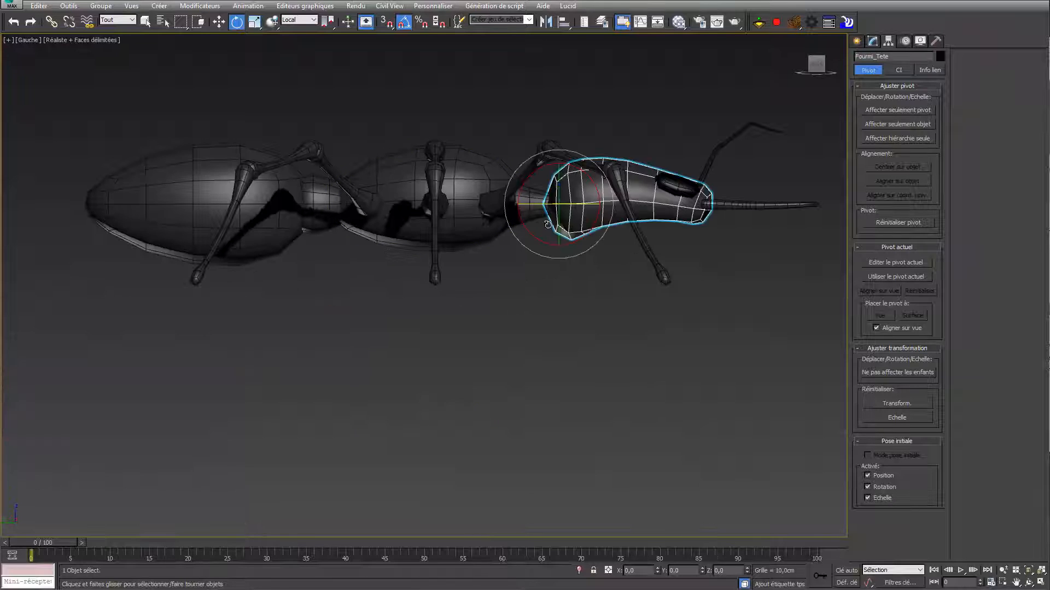
pyautogui.press('w')
pyautogui.moveTo(552, 221); pyautogui.dragTo(543, 252, button='middle')
pyautogui.scroll(3, 543, 252)
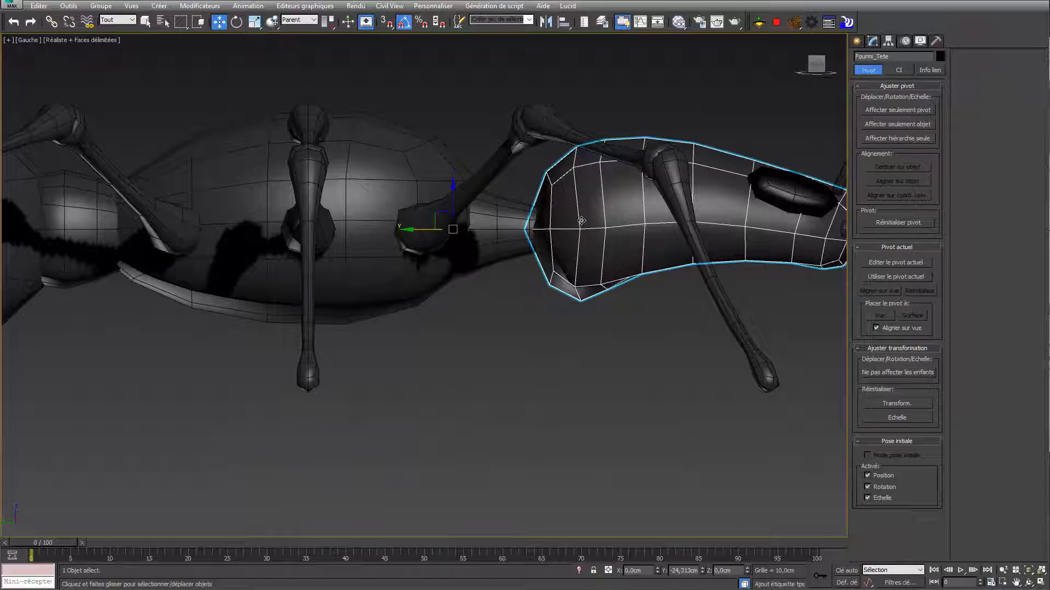
pyautogui.click(904, 110)
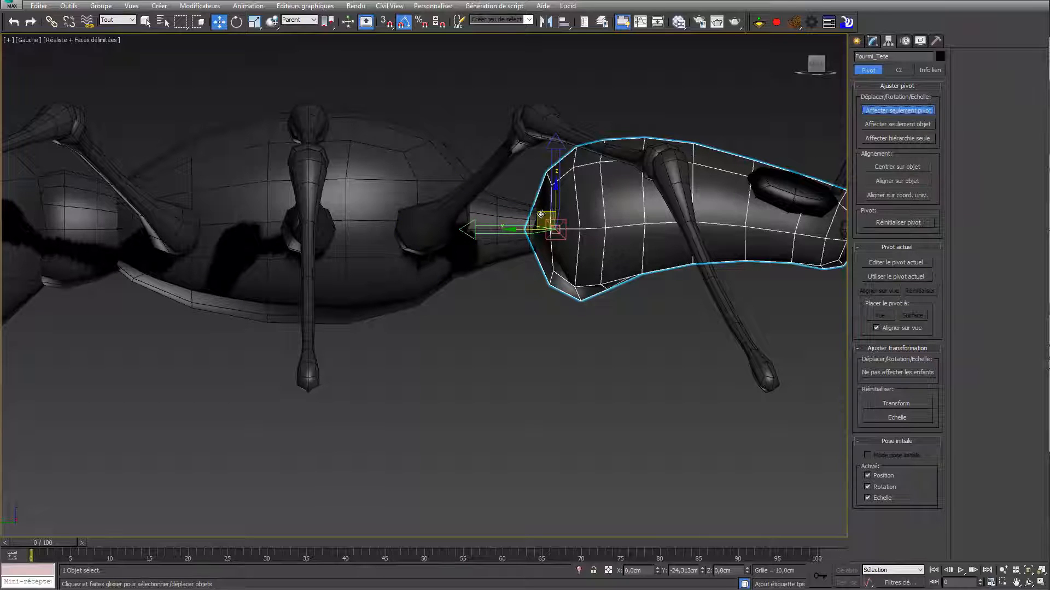
pyautogui.moveTo(542, 216); pyautogui.dragTo(532, 210)
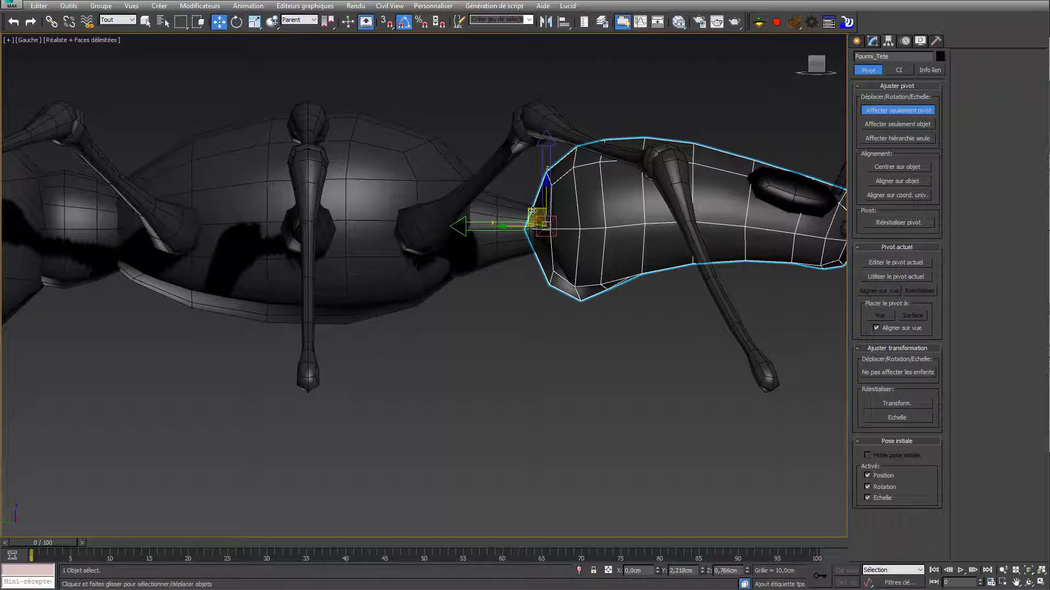
# Step: Shift the pivot of the neck Fourmi_Coup back toward the body, and reposition the pivot of Fourmi_Corp near the middle of the body
pyautogui.click(488, 208)
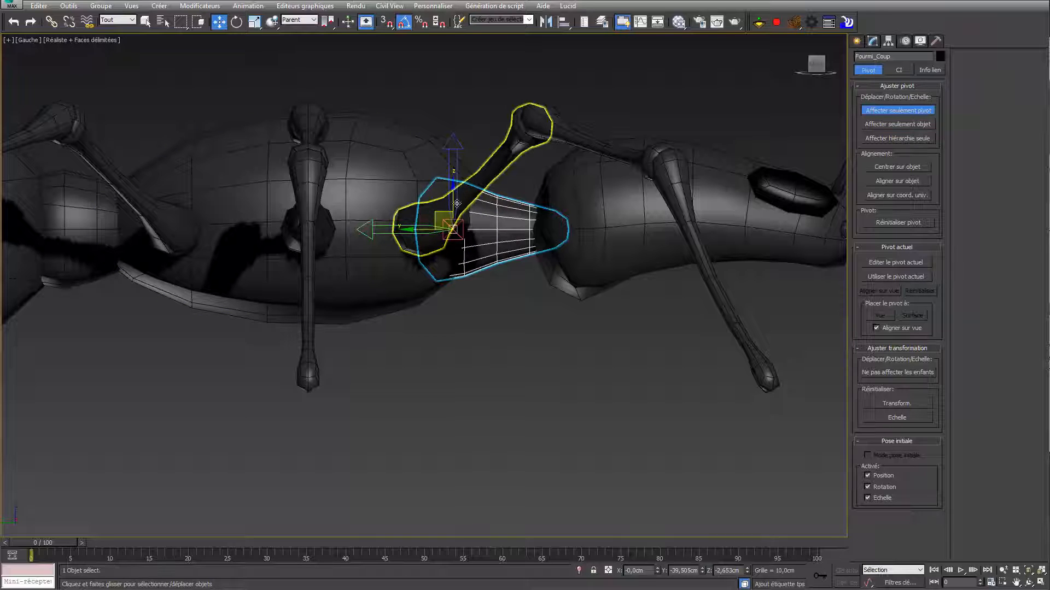
pyautogui.moveTo(434, 213); pyautogui.dragTo(418, 215)
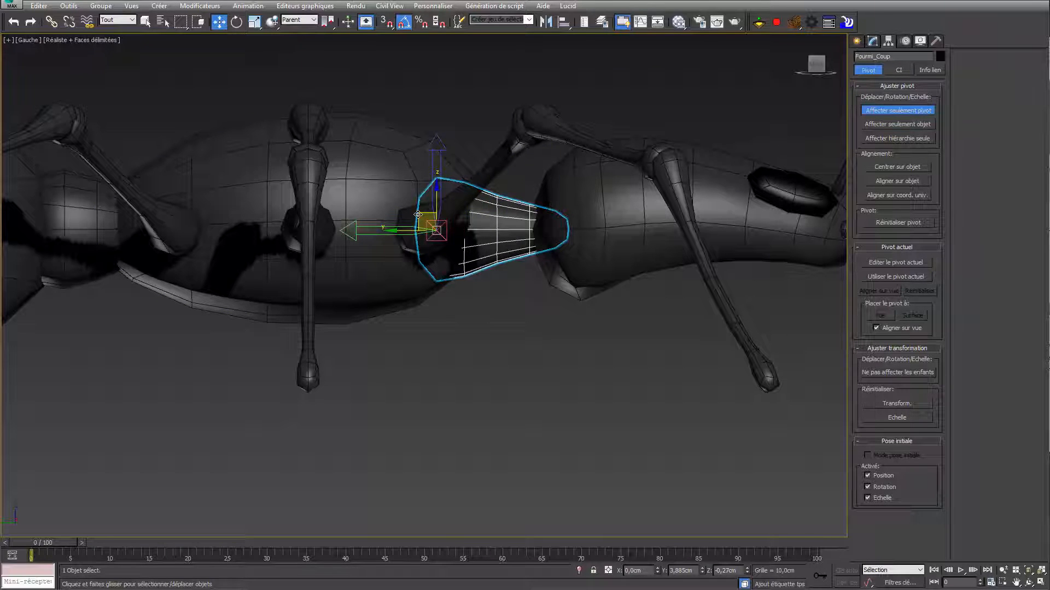
pyautogui.click(391, 222)
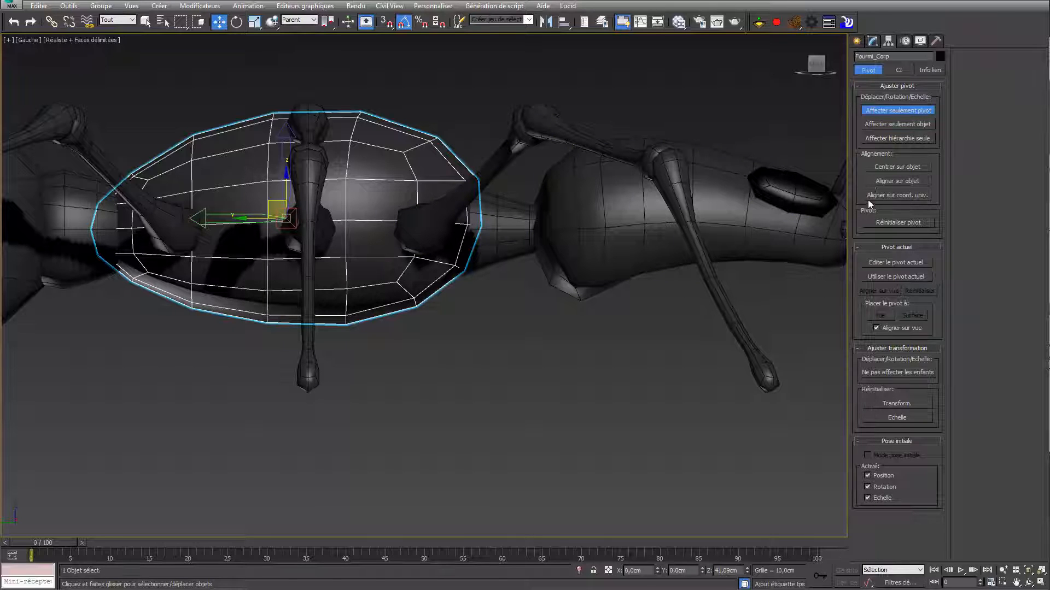
pyautogui.click(909, 163)
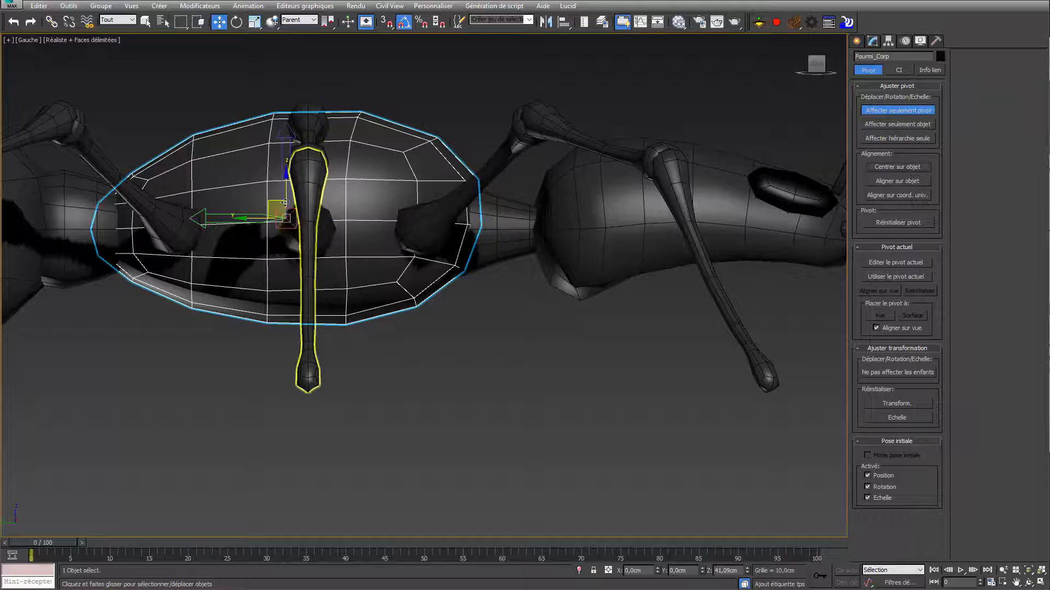
pyautogui.moveTo(285, 188); pyautogui.dragTo(313, 244)
pyautogui.moveTo(247, 247); pyautogui.dragTo(463, 238, button='middle')
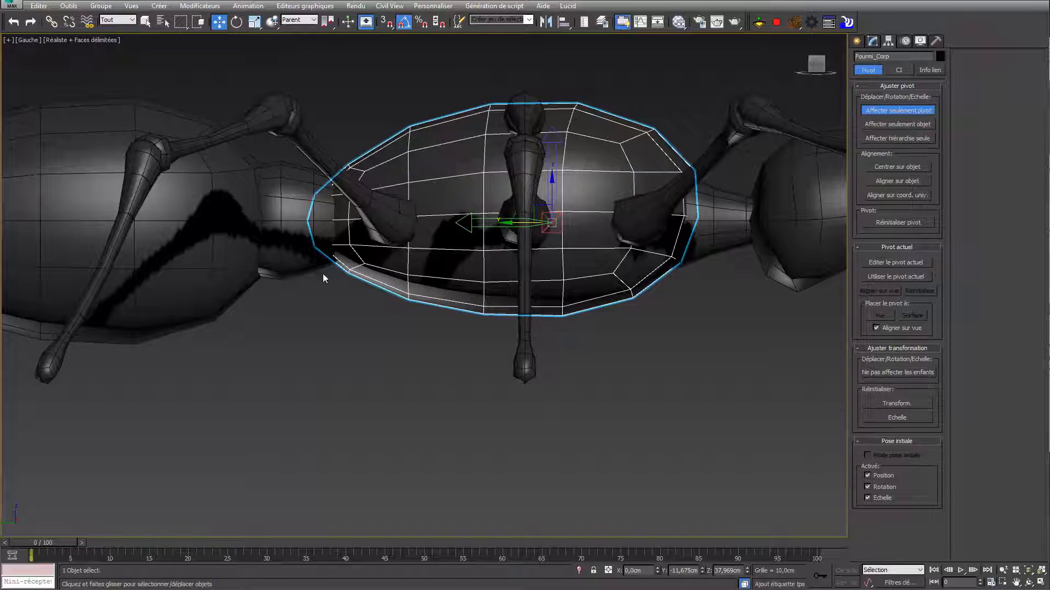
# Step: Place the pivot of Fourmi_Abdomen at its junction with the abdomen link, return to perspective and end pivot-only adjustment
pyautogui.click(282, 236)
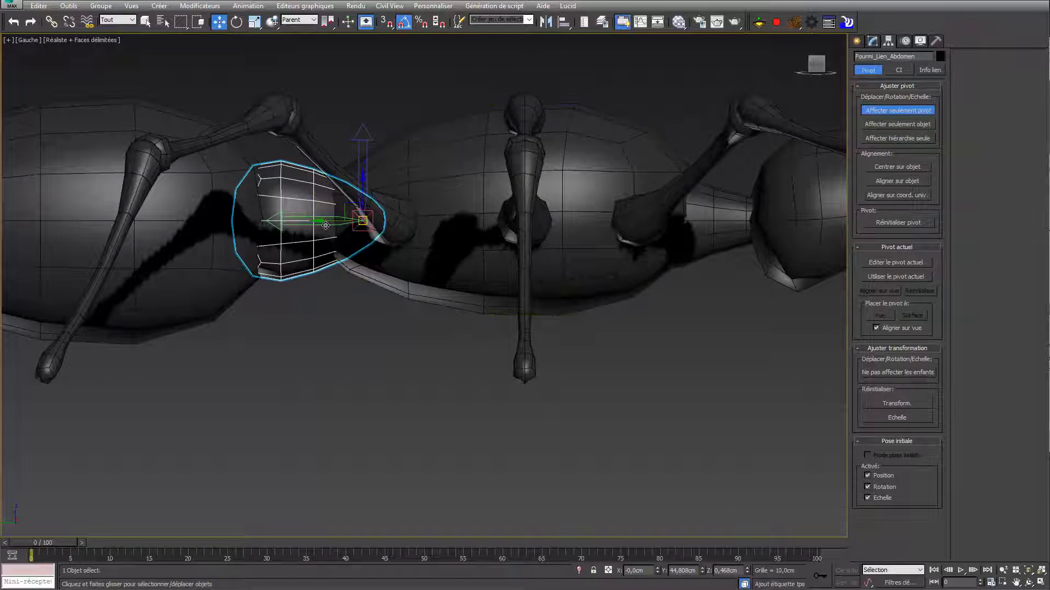
pyautogui.click(208, 221)
pyautogui.moveTo(225, 222)
pyautogui.mouseDown()
pyautogui.moveTo(204, 231)
pyautogui.moveTo(217, 235)
pyautogui.mouseUp()
pyautogui.moveTo(217, 234); pyautogui.dragTo(203, 246, button='middle')
pyautogui.scroll(-3, 328, 252)
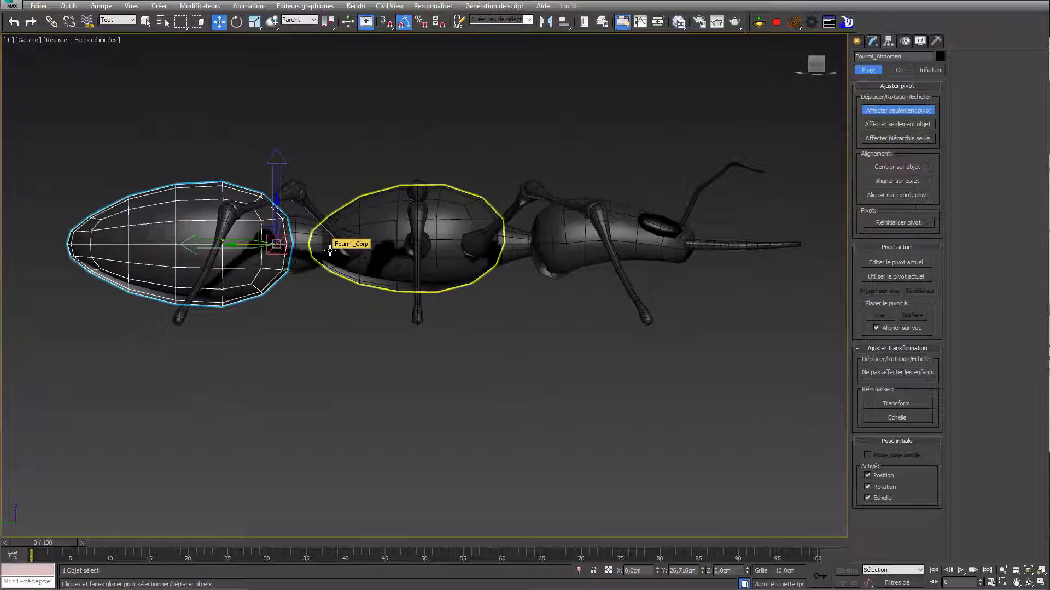
pyautogui.press('p')
pyautogui.keyDown('alt'); pyautogui.moveTo(454, 233); pyautogui.dragTo(605, 134, button='middle'); pyautogui.keyUp('alt')
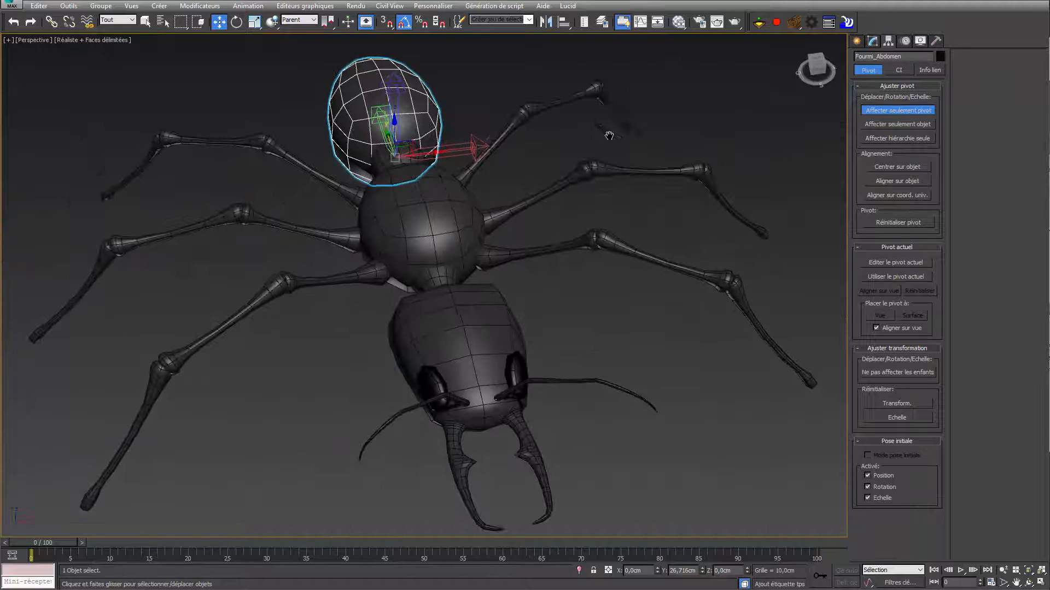
pyautogui.click(880, 109)
# Step: Link both pincers, both eyes and both antennae to the head as its children
pyautogui.moveTo(578, 348); pyautogui.dragTo(665, 333, button='middle')
pyautogui.click(580, 281)
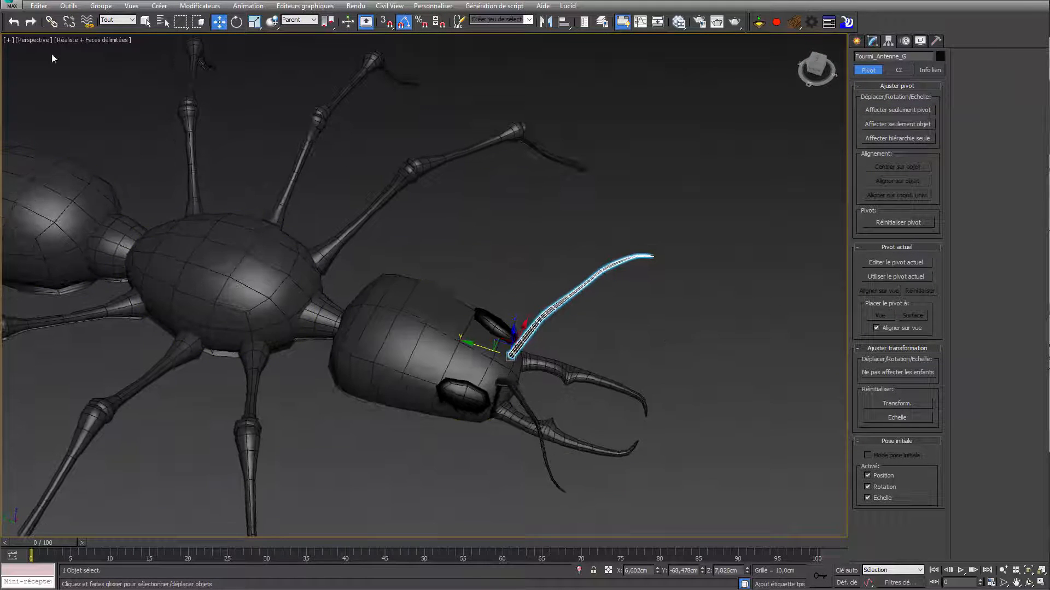
pyautogui.click(51, 22)
pyautogui.moveTo(550, 361); pyautogui.dragTo(445, 353)
pyautogui.click(511, 423)
pyautogui.moveTo(511, 423); pyautogui.dragTo(464, 363)
pyautogui.moveTo(485, 317); pyautogui.dragTo(454, 357)
pyautogui.moveTo(460, 396); pyautogui.dragTo(462, 355)
pyautogui.moveTo(542, 318); pyautogui.dragTo(462, 349)
pyautogui.moveTo(511, 390); pyautogui.dragTo(438, 346)
# Step: Select the ant's whole hierarchy from the body and freeze the transforms of all its parts, accepting the additional controller layer
pyautogui.scroll(-3, 437, 346)
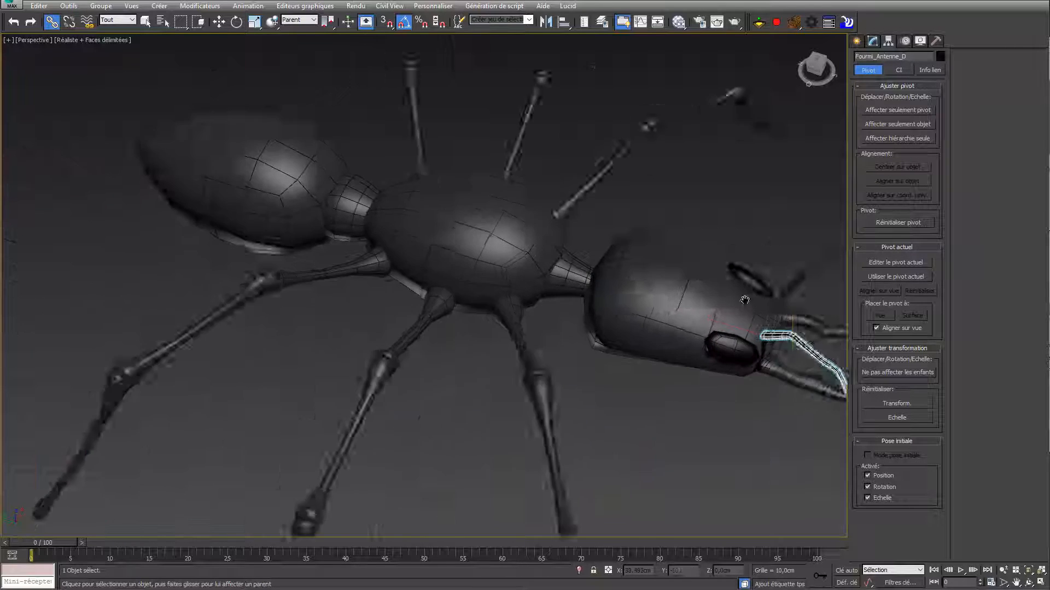
pyautogui.scroll(4, 524, 243)
pyautogui.doubleClick(523, 243)
pyautogui.scroll(-3, 525, 258)
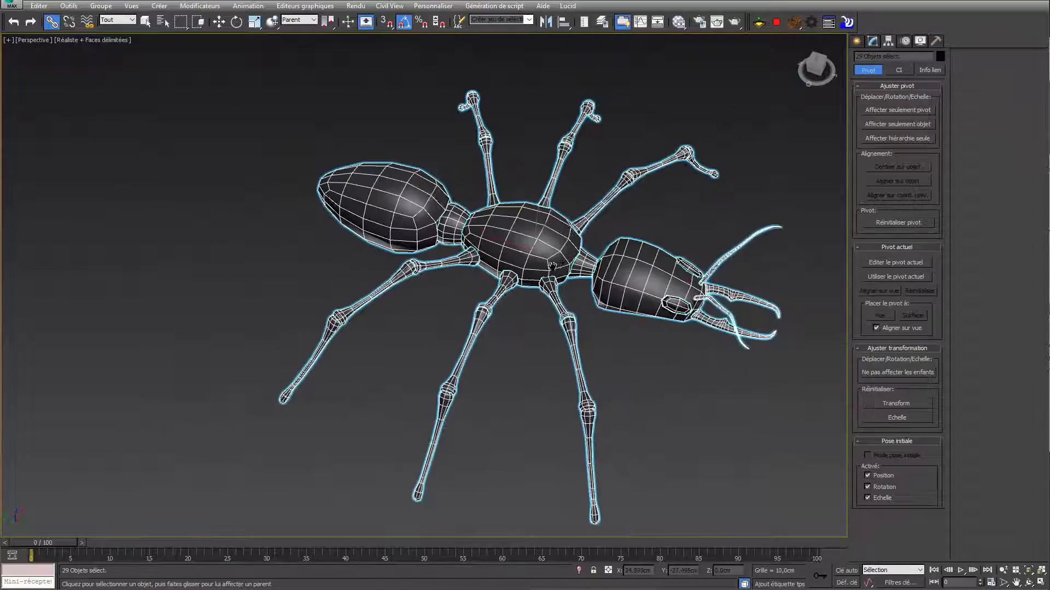
pyautogui.keyDown('alt'); pyautogui.moveTo(525, 257); pyautogui.dragTo(440, 243, button='middle'); pyautogui.keyUp('alt')
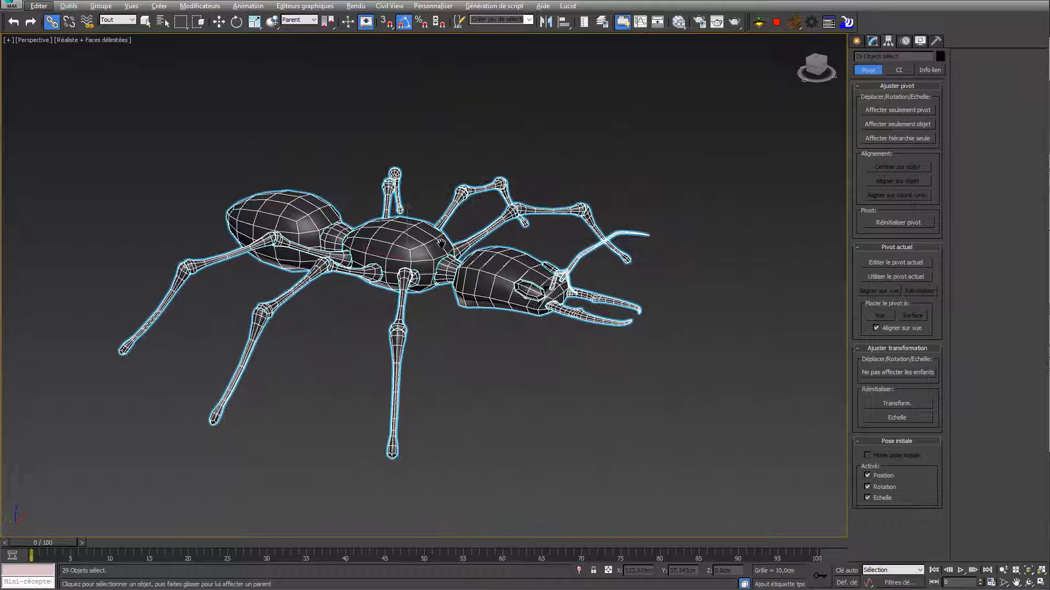
pyautogui.rightClick(378, 187)
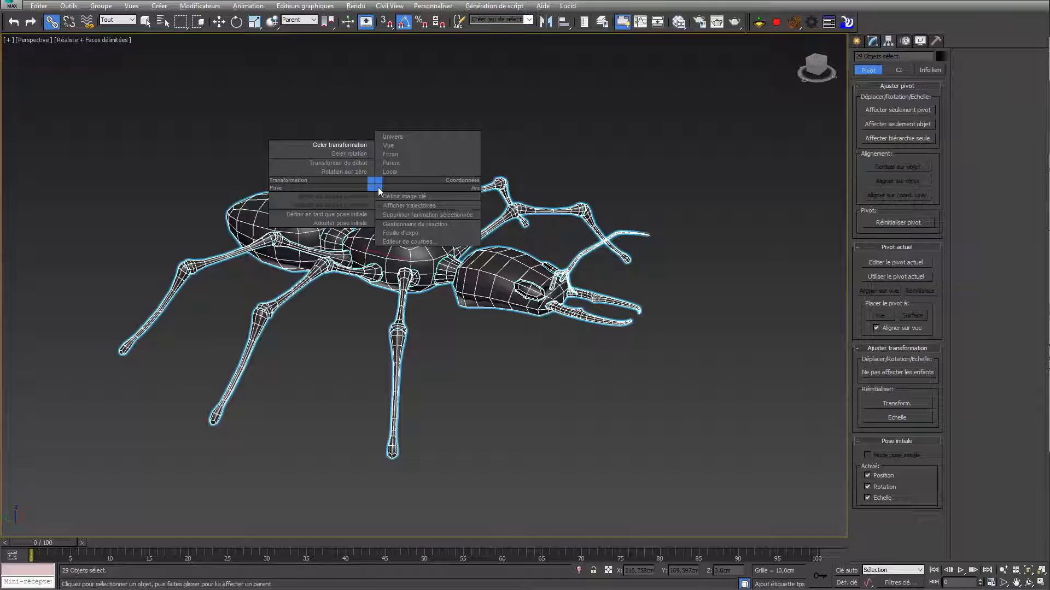
pyautogui.click(358, 146)
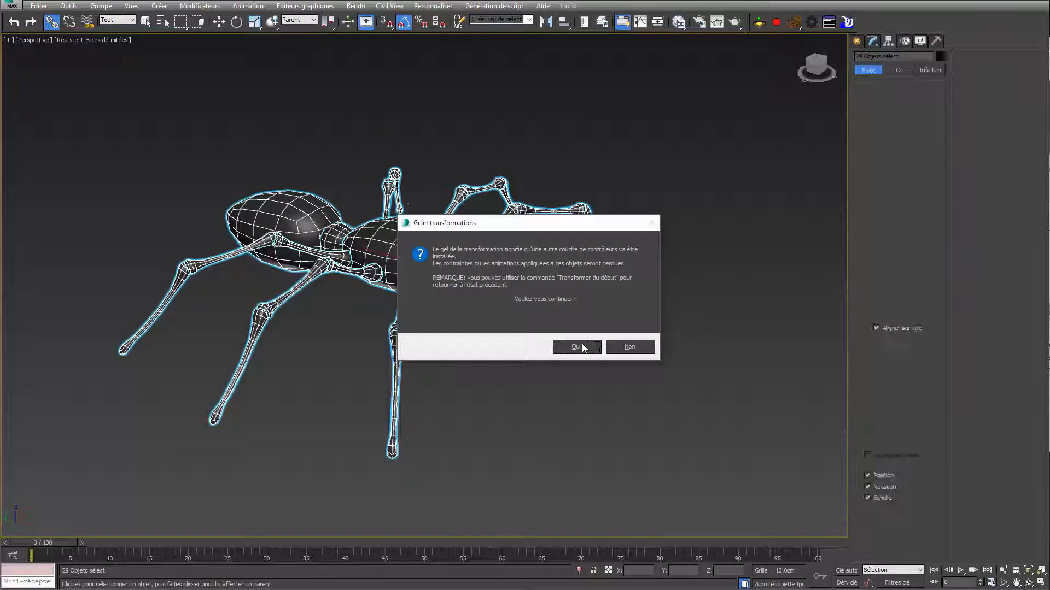
pyautogui.click(576, 347)
# Step: Start saving the scene under a new file, browse to the aba folder within scenes and select abas6p05_2013.max
pyautogui.click(13, 5)
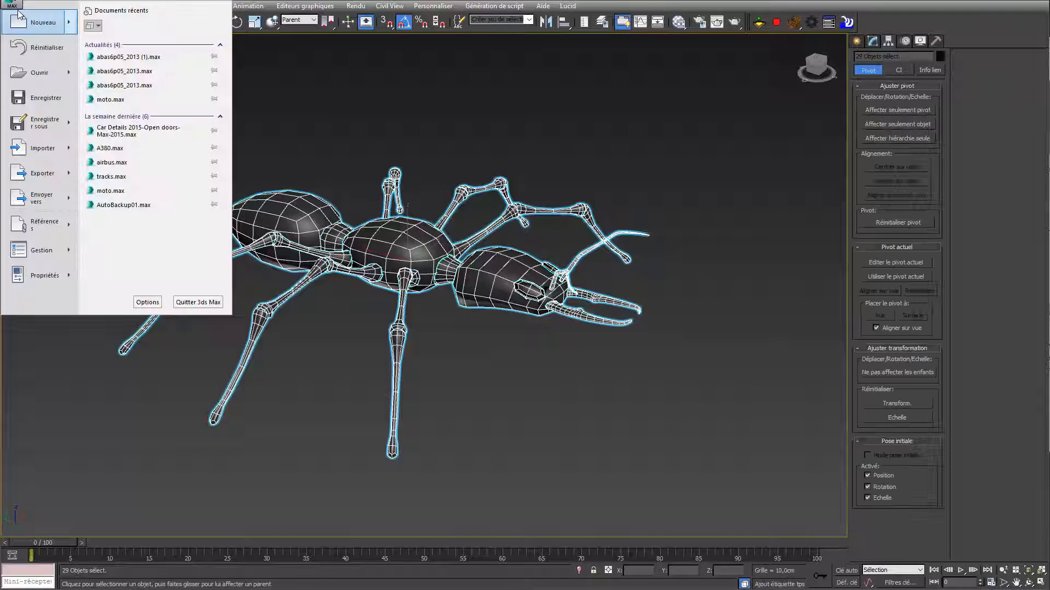
pyautogui.click(48, 134)
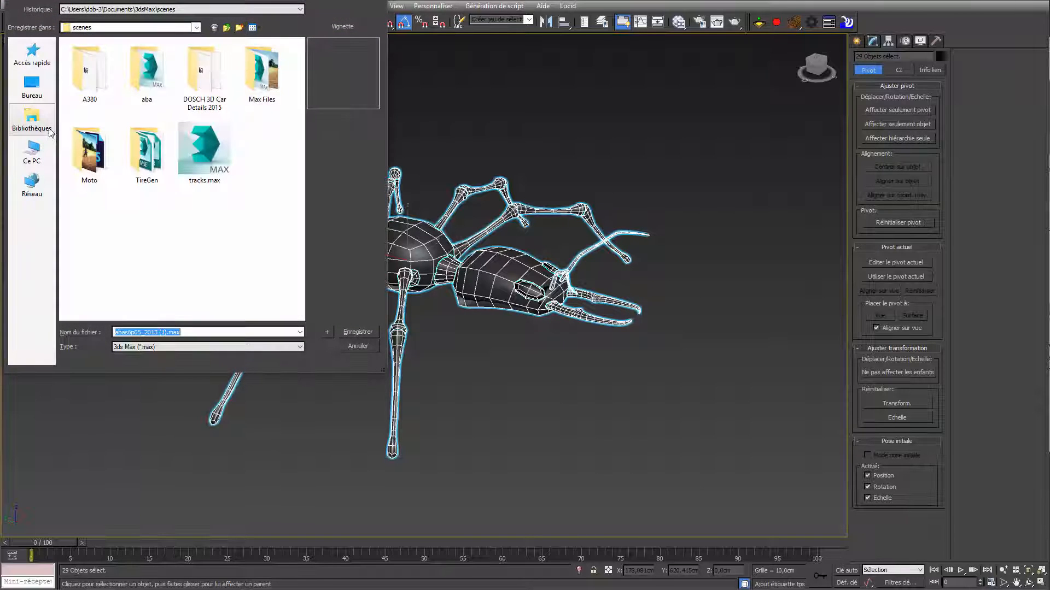
pyautogui.doubleClick(99, 75)
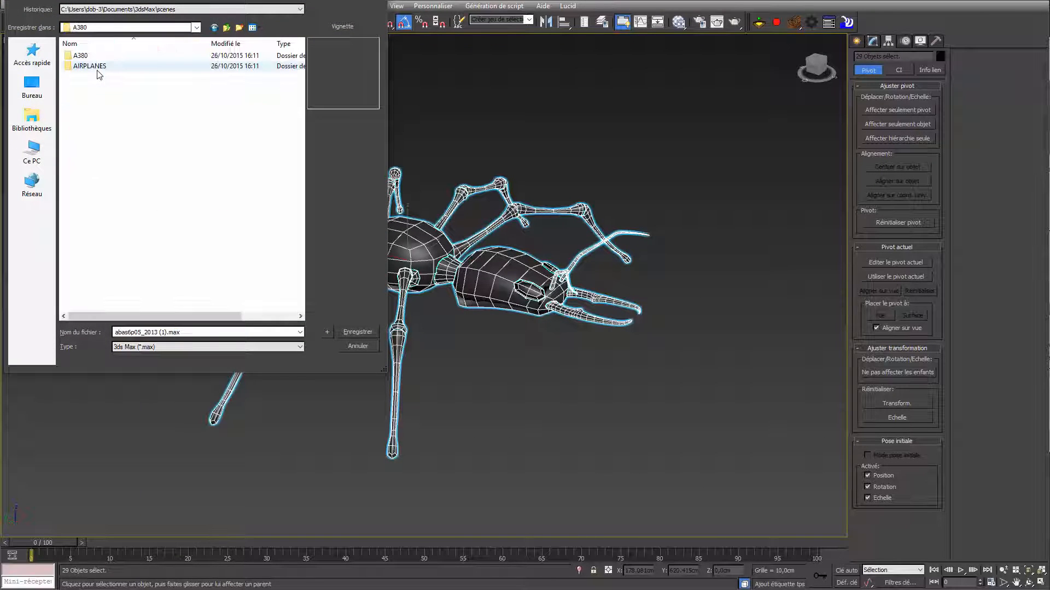
pyautogui.click(226, 28)
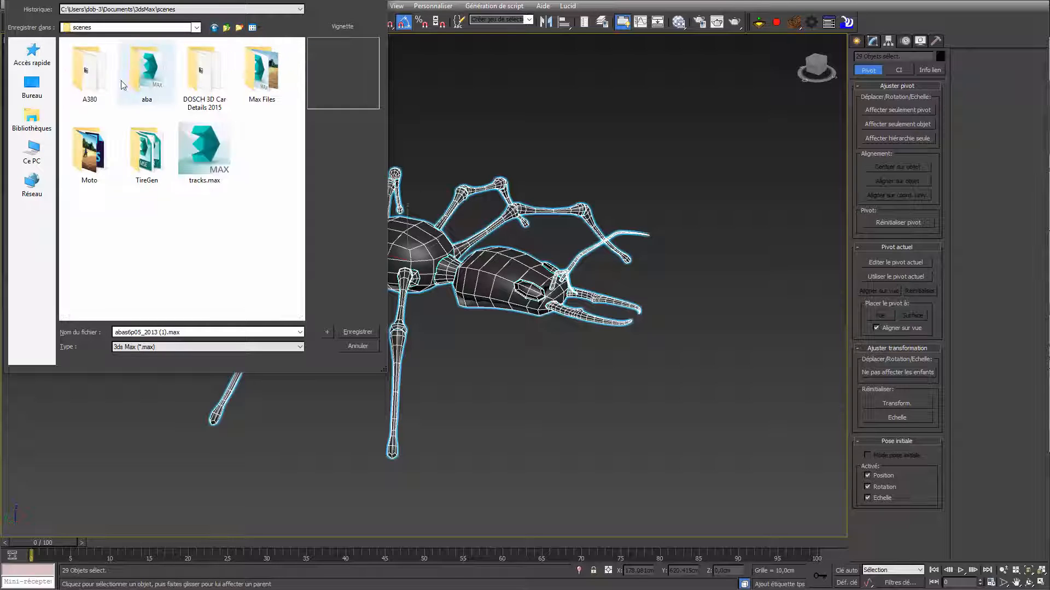
pyautogui.doubleClick(137, 77)
pyautogui.click(105, 57)
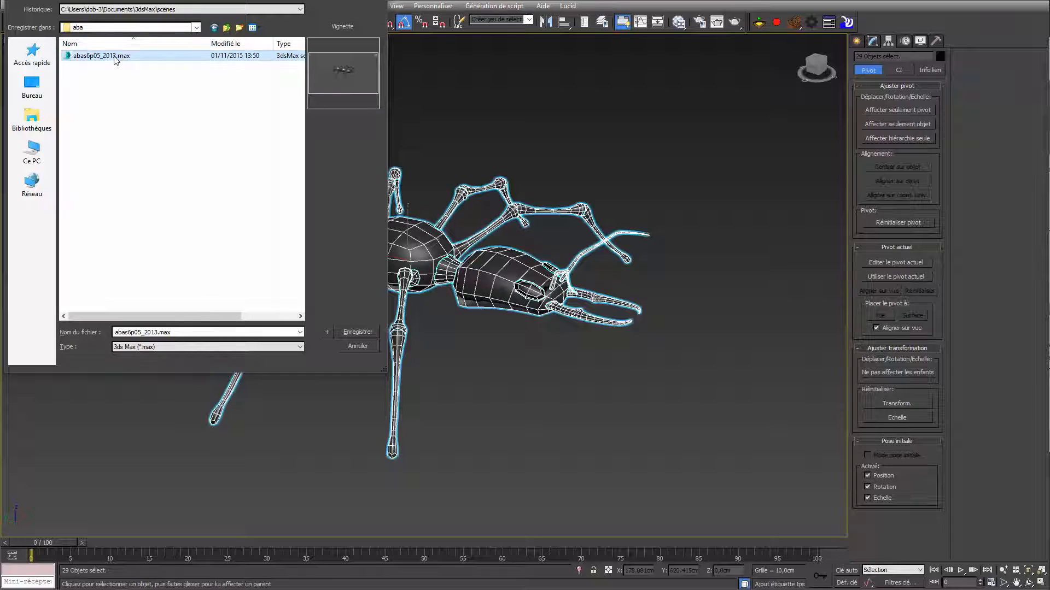
# Step: Rename the existing abas6p05_2013.max file to abas6p05_2013_06.max and save the scene in the aba folder
pyautogui.rightClick(116, 61)
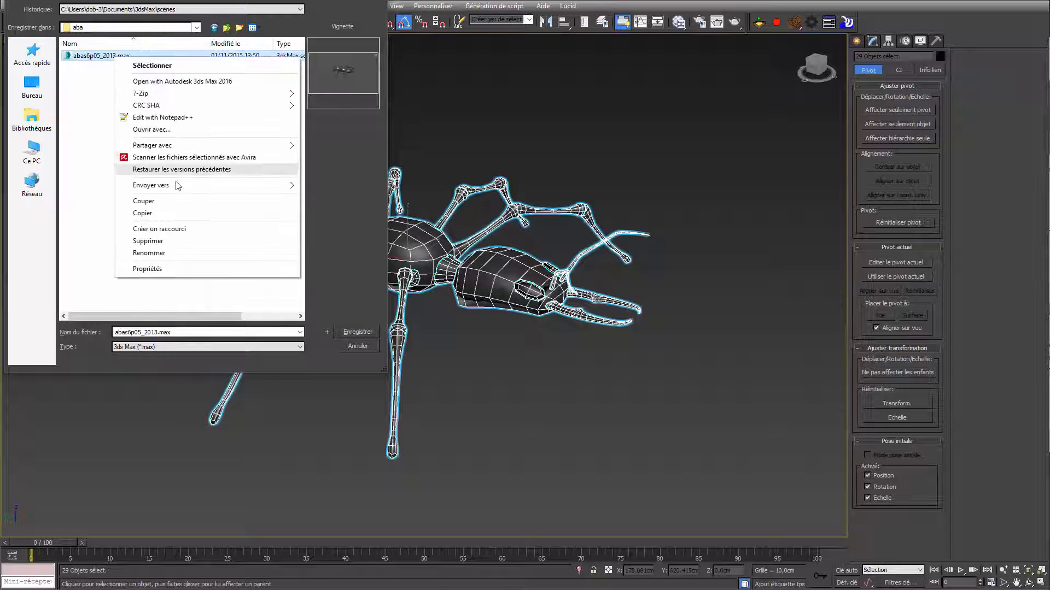
pyautogui.click(191, 255)
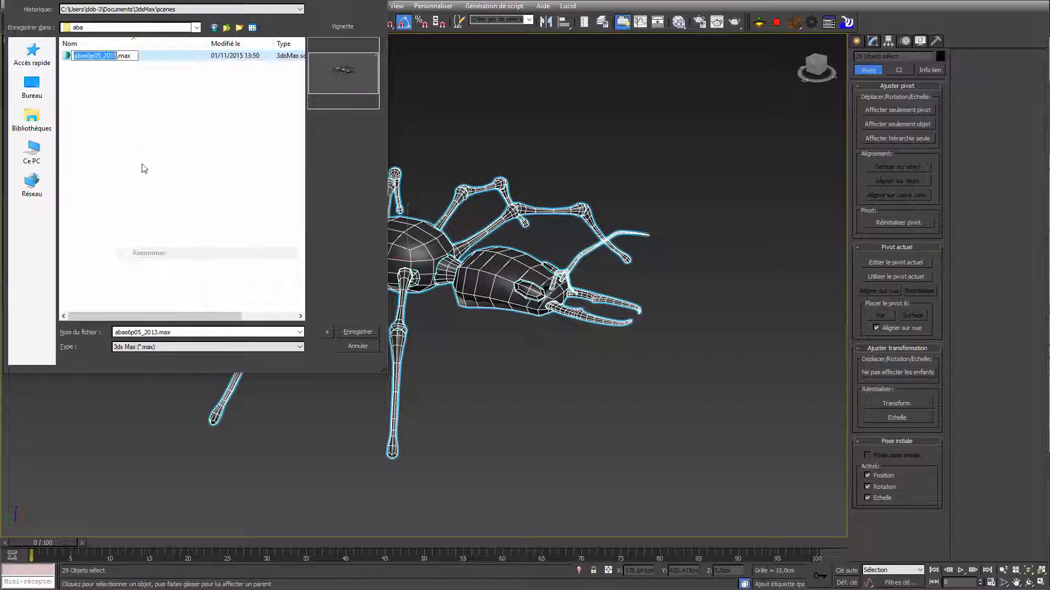
pyautogui.click(116, 55)
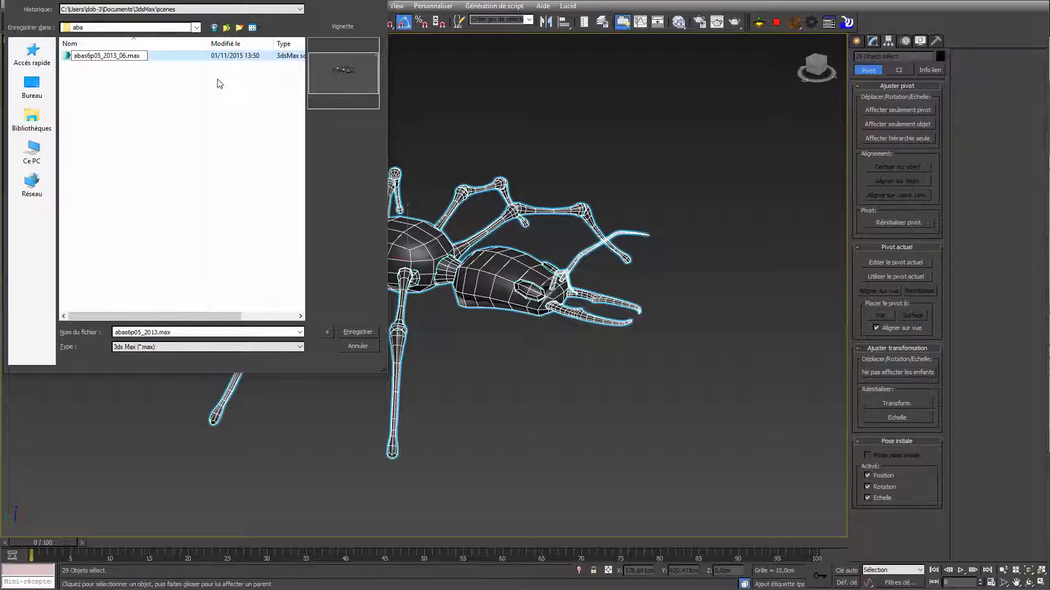
pyautogui.press('Return')
pyautogui.click(336, 332)
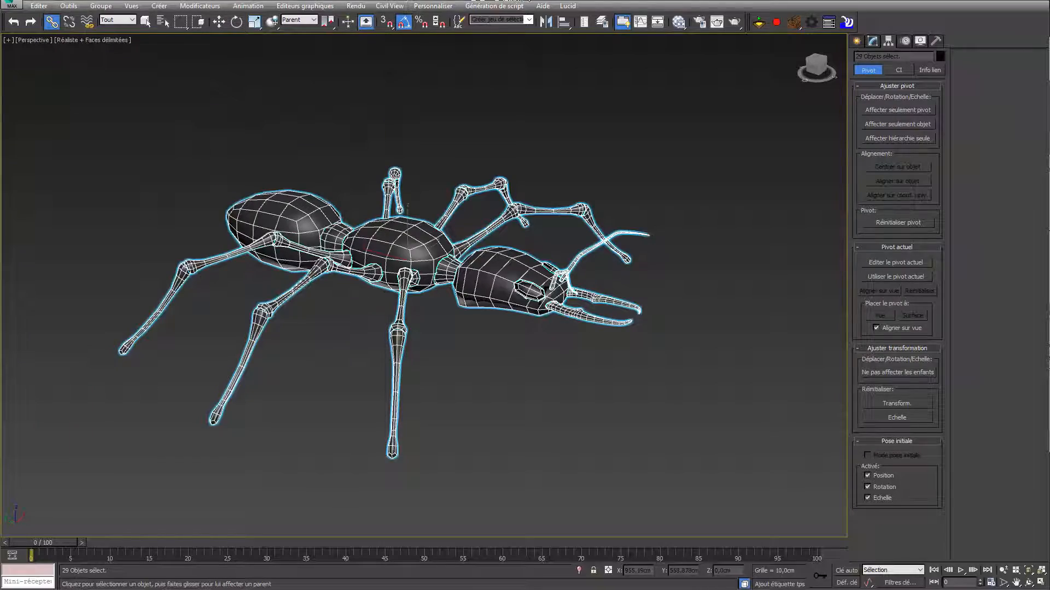
# Step: Deselect all parts of the ant and examine the finished model from the front
pyautogui.moveTo(544, 216); pyautogui.dragTo(572, 219, button='middle')
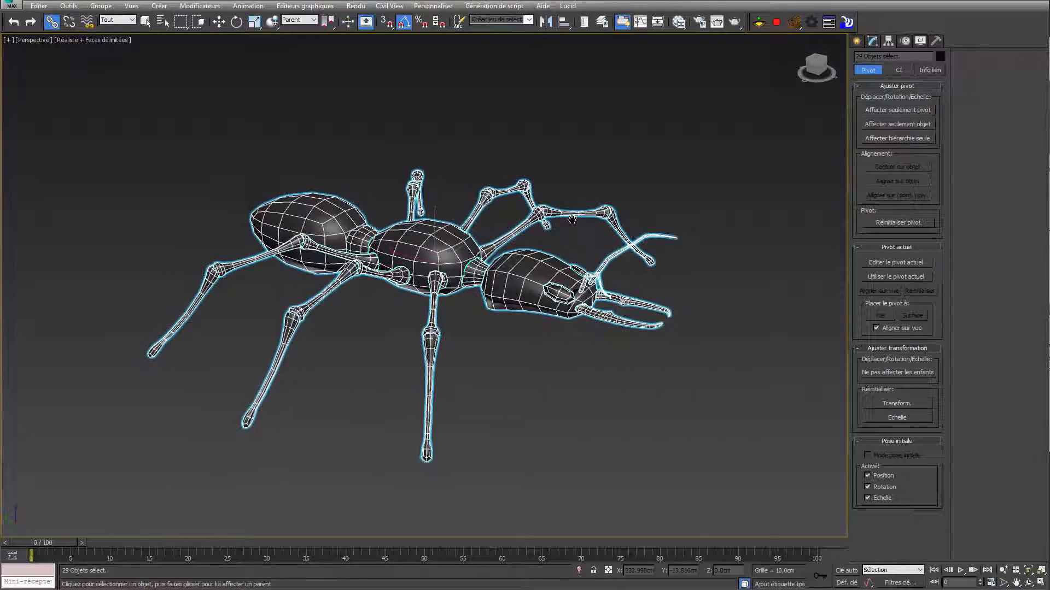
pyautogui.keyDown('alt'); pyautogui.moveTo(560, 302); pyautogui.dragTo(198, 336, button='middle'); pyautogui.keyUp('alt')
pyautogui.click(402, 367)
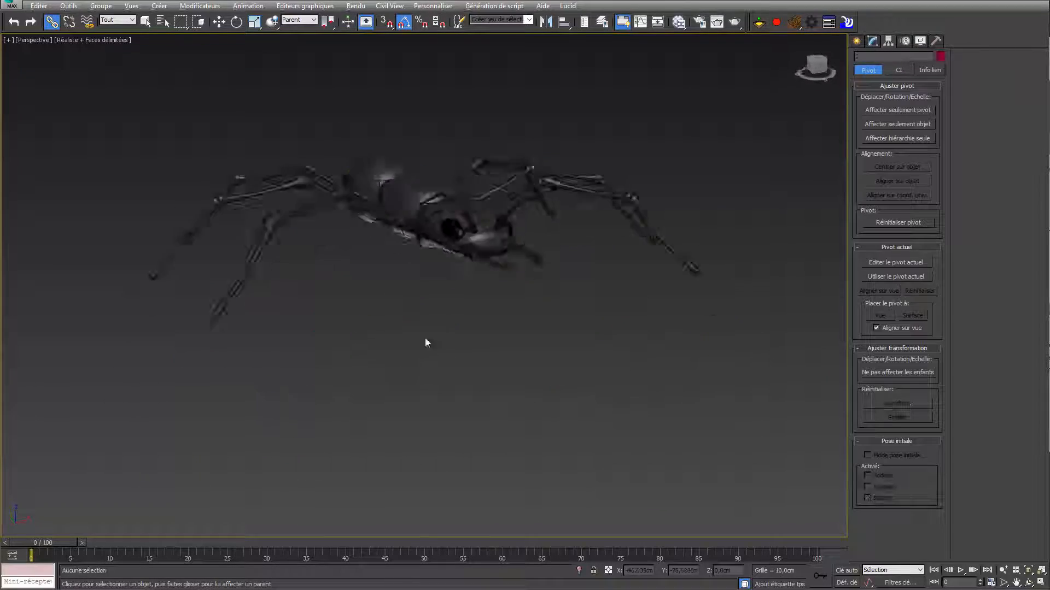
pyautogui.keyDown('alt'); pyautogui.moveTo(427, 345); pyautogui.dragTo(464, 385, button='middle'); pyautogui.keyUp('alt')
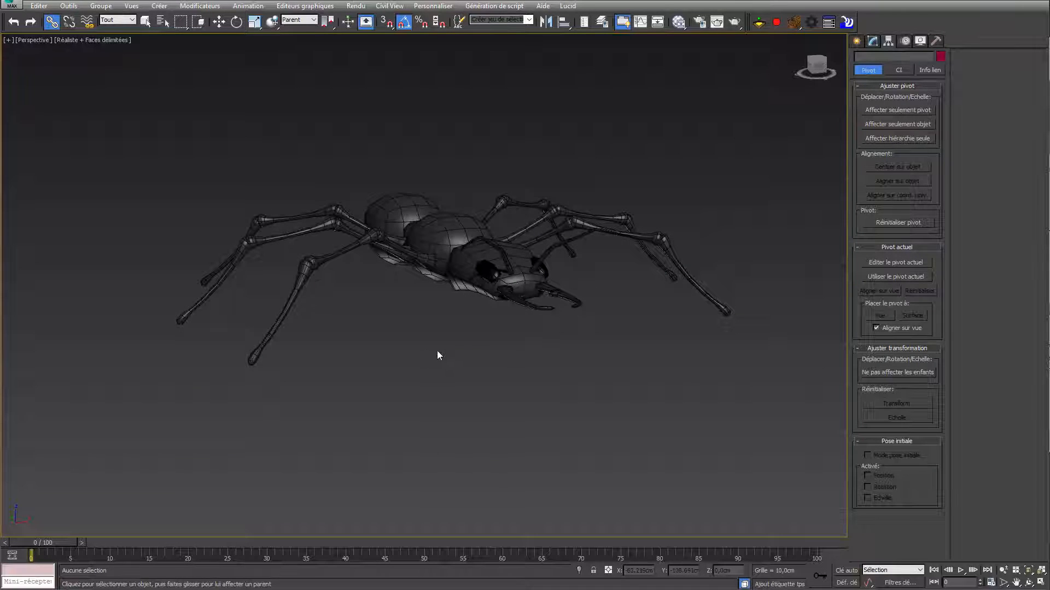
pyautogui.moveTo(437, 351); pyautogui.dragTo(415, 371, button='middle')
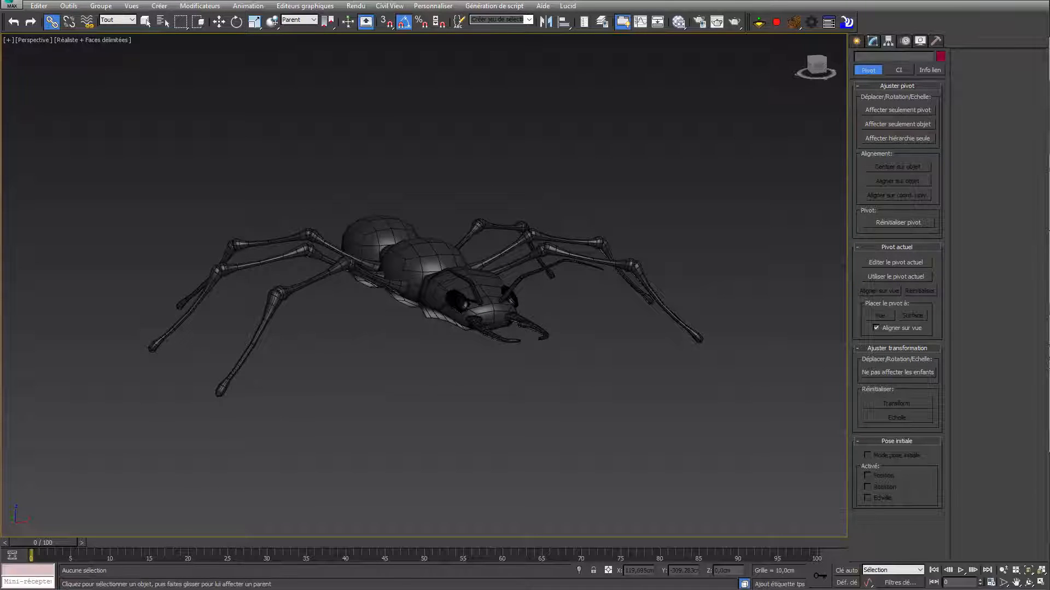